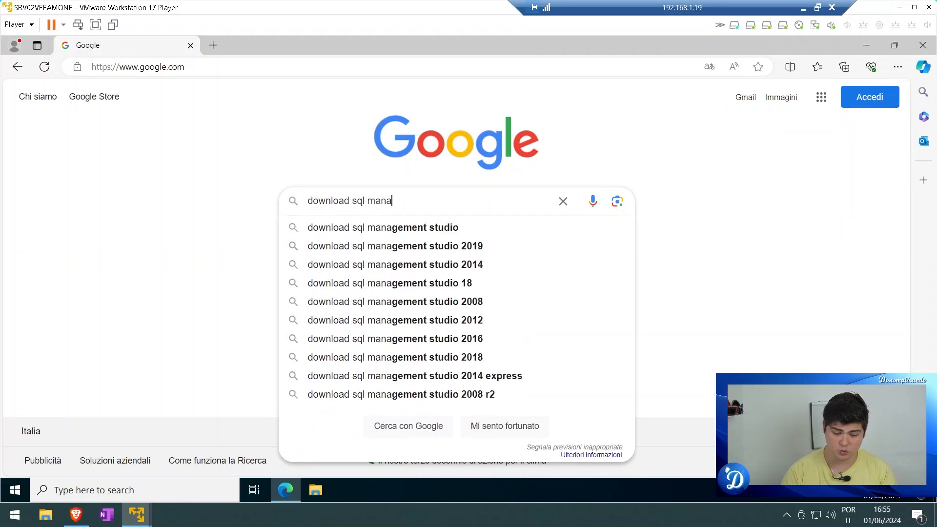
- Search Google for "download sql management studio" and open the Microsoft Learn result for SQL Server Management Studio (SSMS)
text(gement studio)
key(Return)
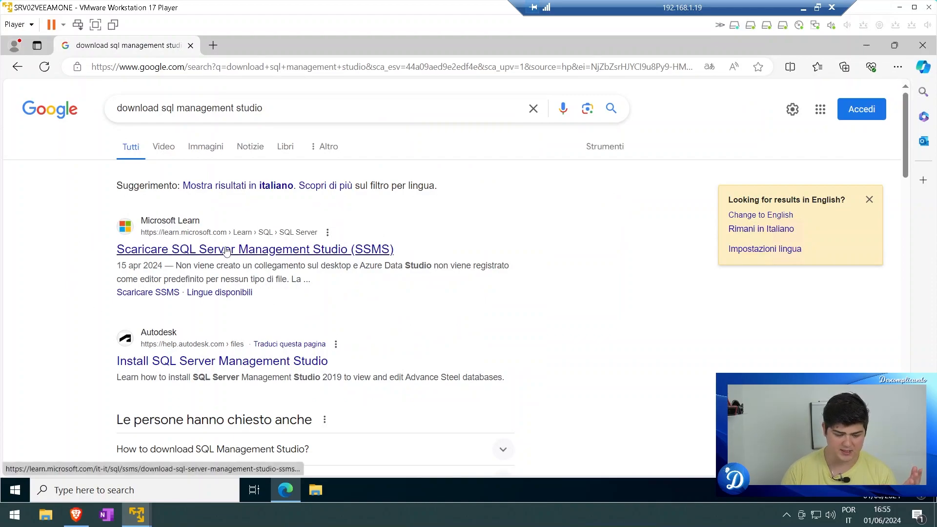
click(869, 199)
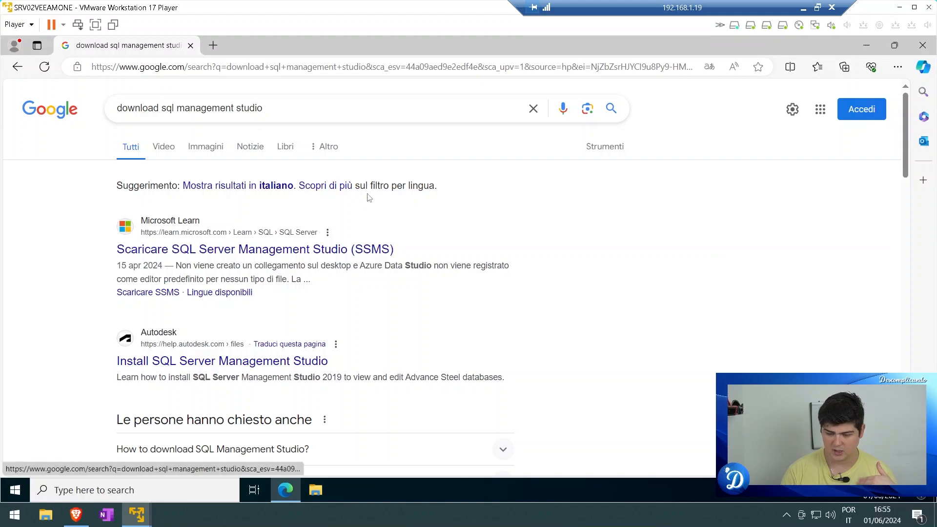
click(198, 252)
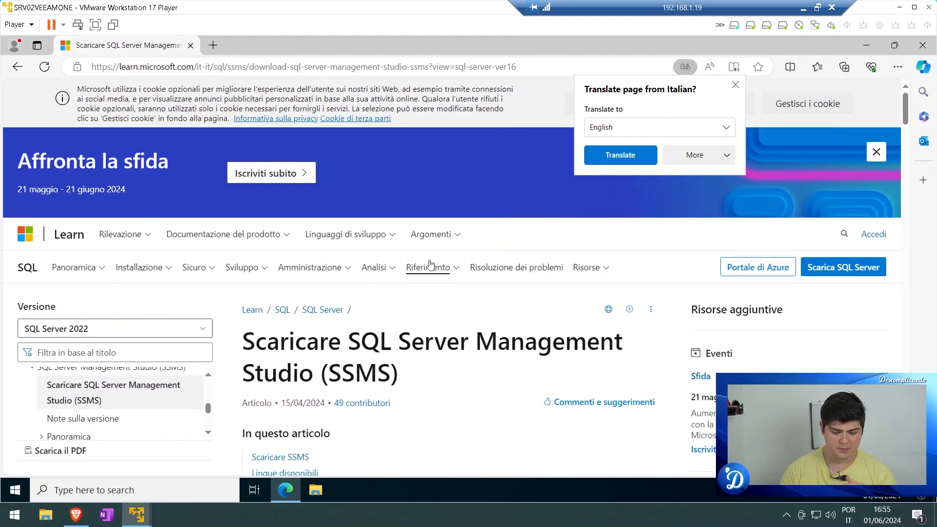
- Download SQL Server Management Studio (SSMS) 20.1 from the article's Scaricare SSMS section
scroll(400, 265, down, 2)
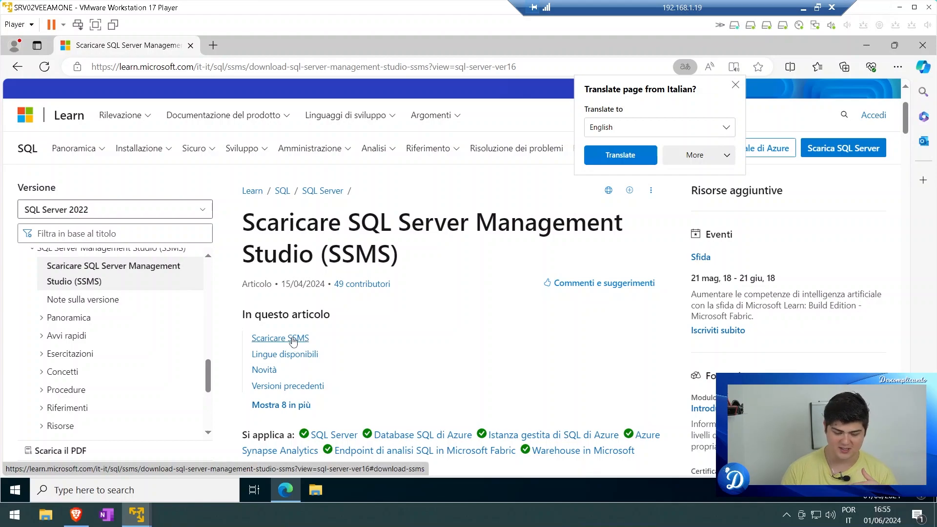
scroll(363, 307, down, 1)
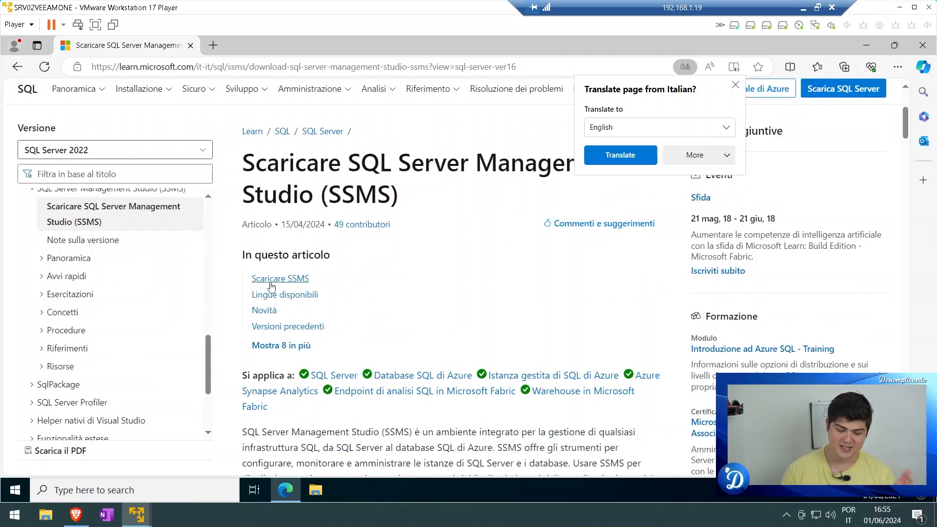
click(276, 280)
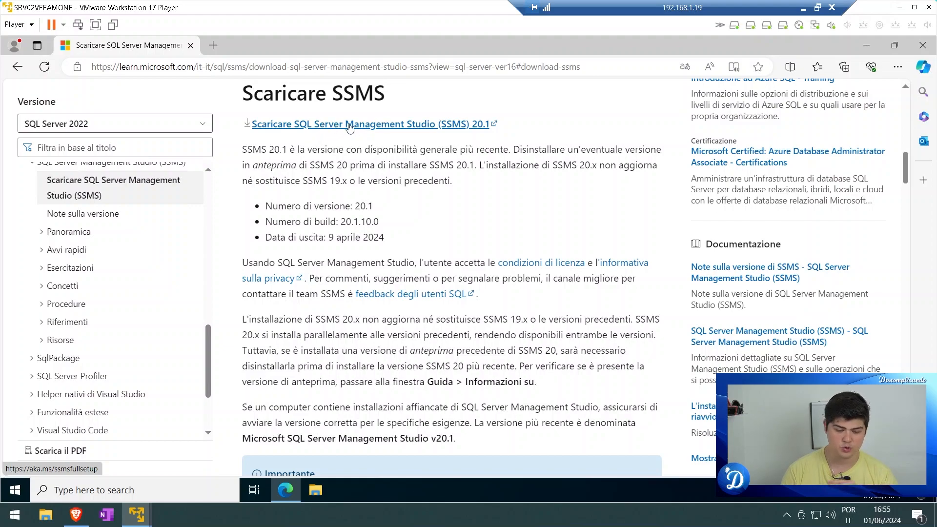
click(349, 129)
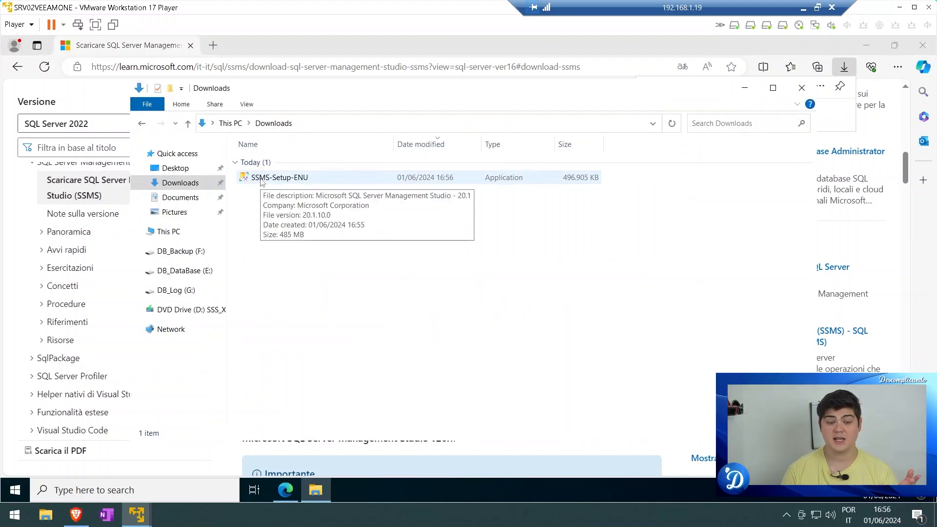
- Run the downloaded SSMS-Setup-ENU installer and install Management Studio in its default location
click(262, 178)
double_click(271, 179)
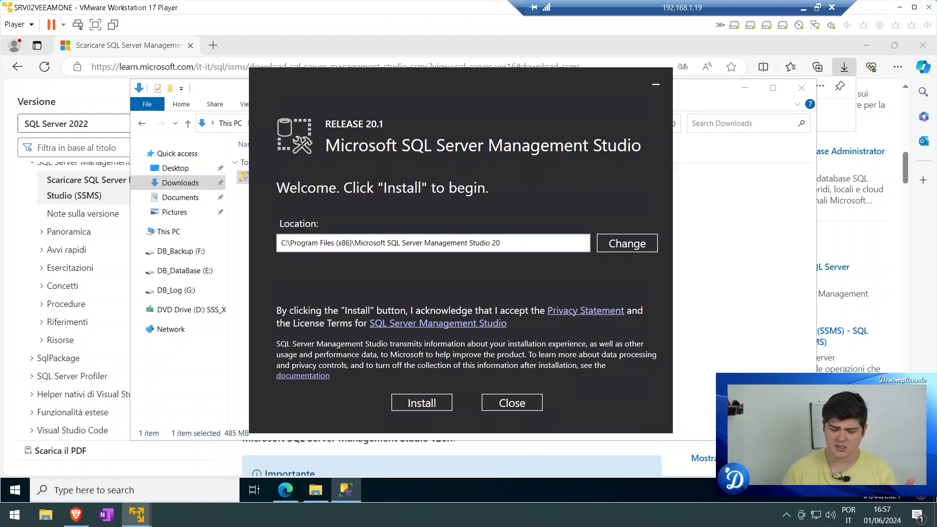
drag(503, 244, 269, 242)
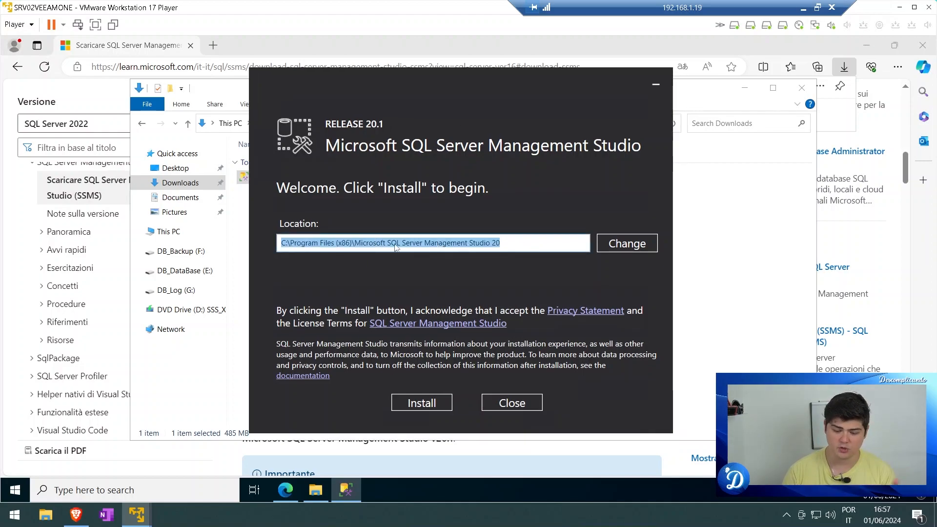
click(496, 247)
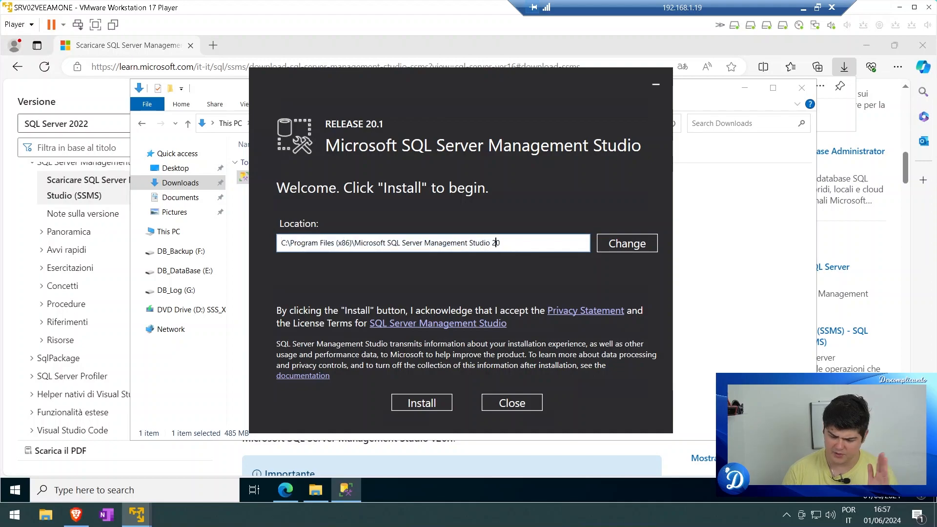
click(421, 404)
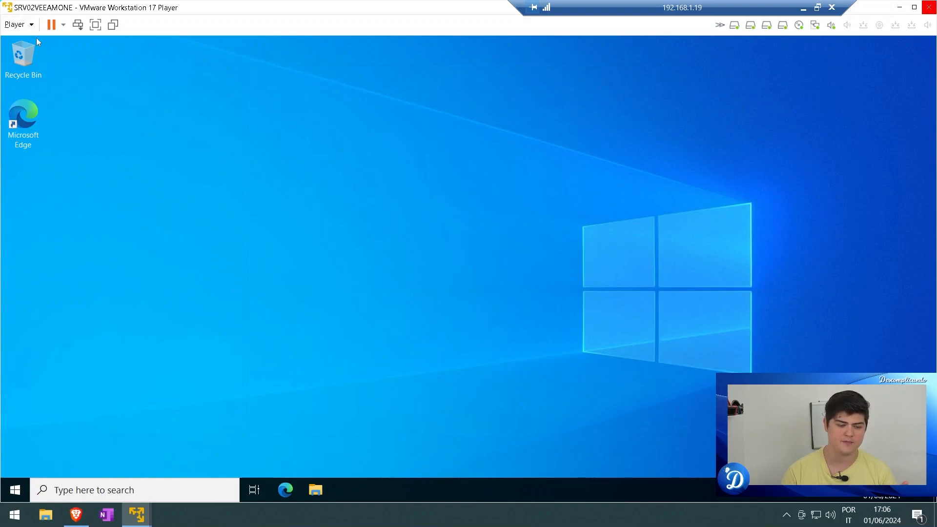
- Open SQL Server 2022 Configuration Manager and collapse the SQL Server Network Configuration node
click(14, 490)
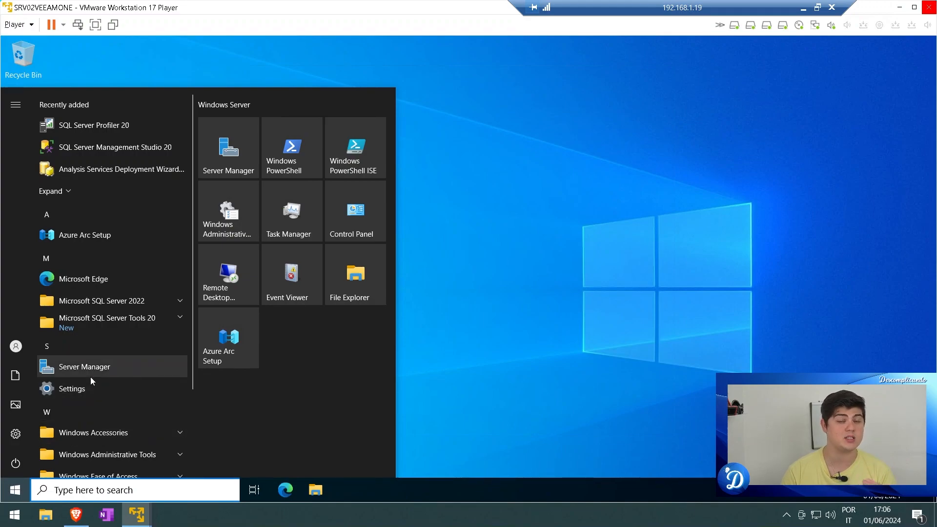
click(121, 302)
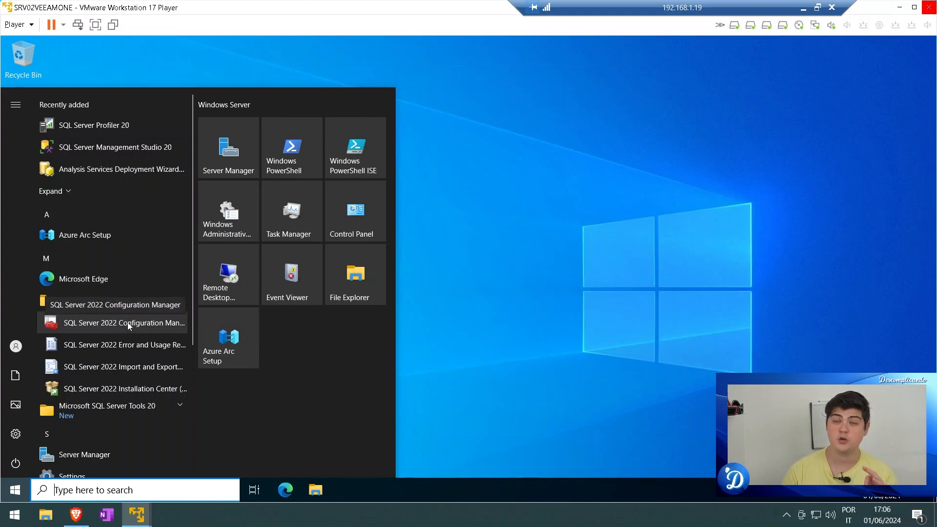
click(128, 322)
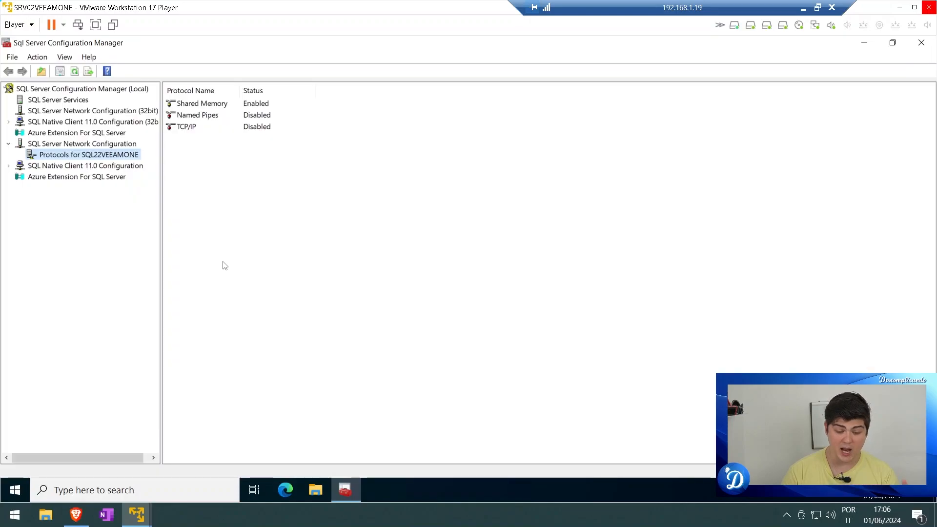
click(9, 144)
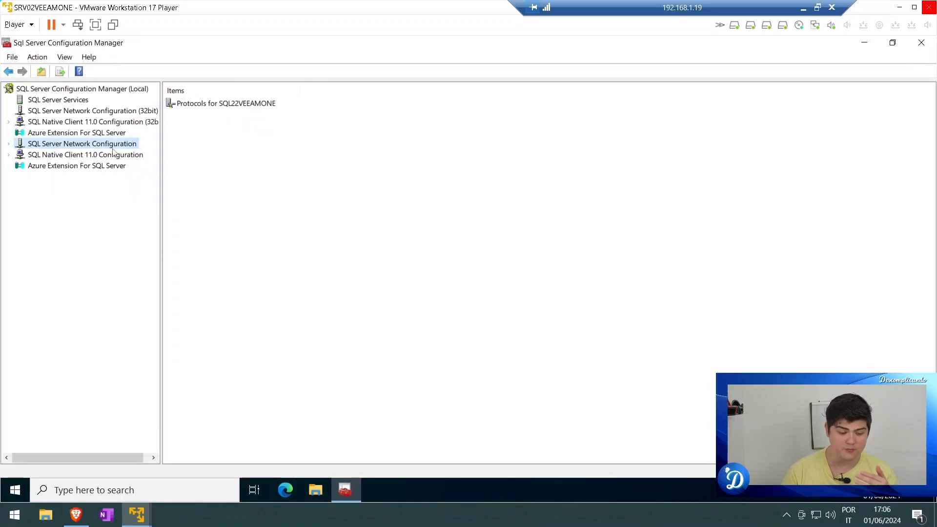
- Review the SQL Server Services list and the log-on properties of the SQL Server (SQL22VEEAMONE) service
click(69, 100)
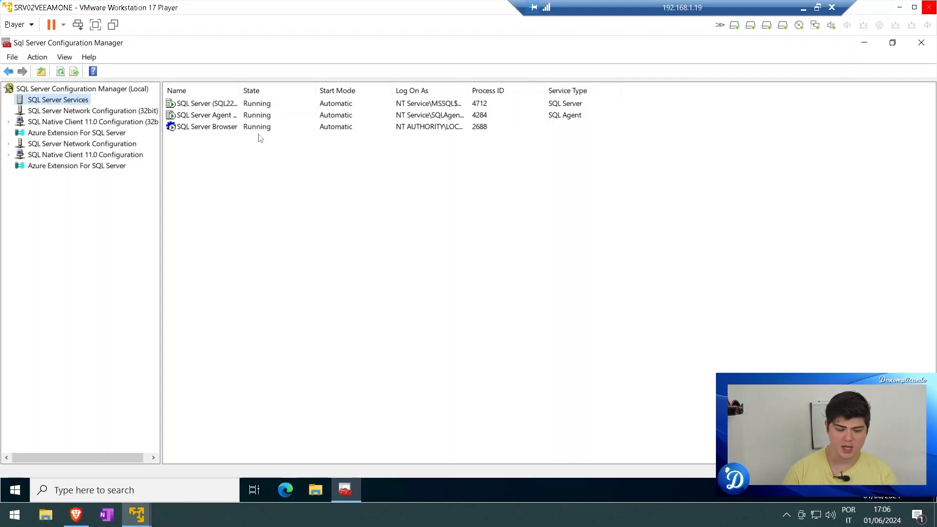
drag(256, 87, 293, 109)
click(225, 106)
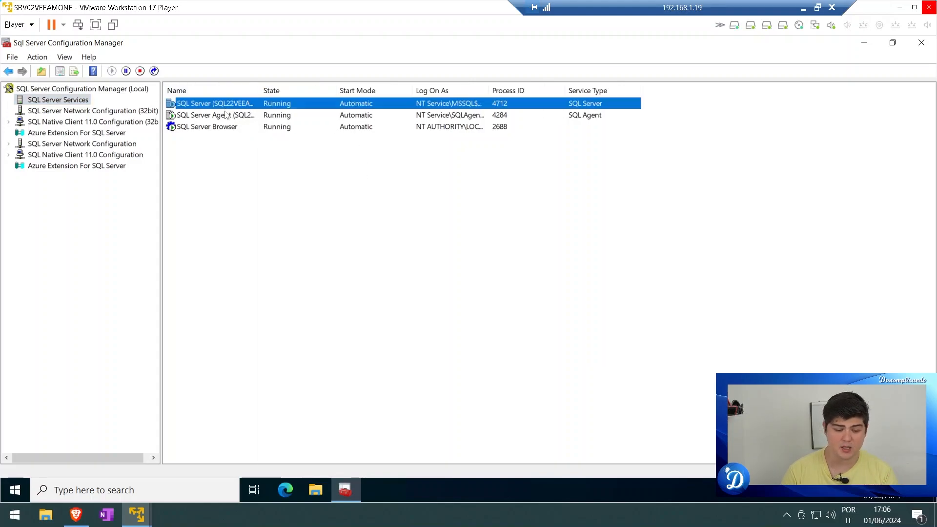
click(223, 112)
right_click(222, 107)
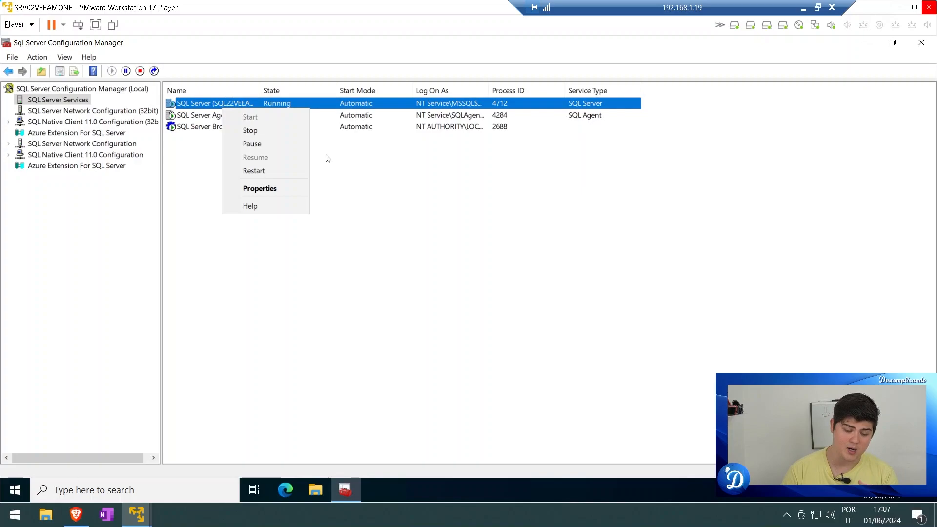
click(262, 187)
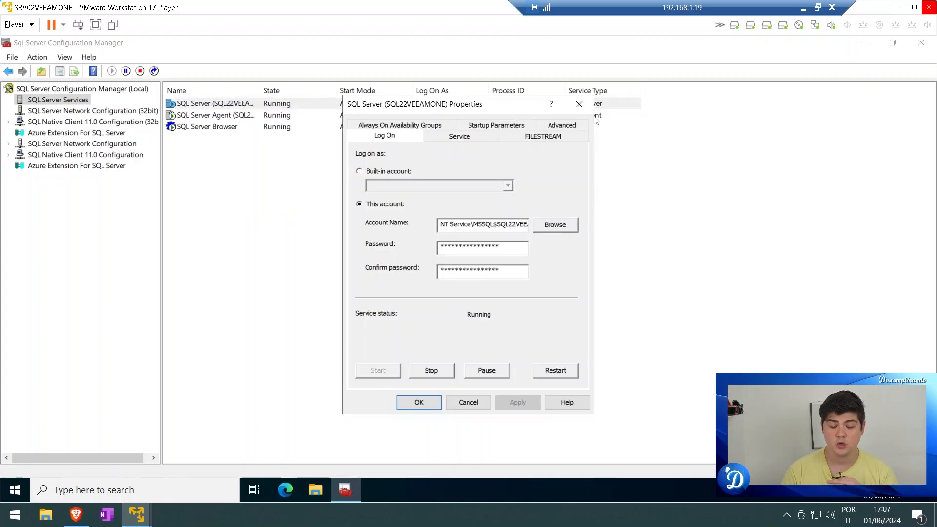
click(578, 103)
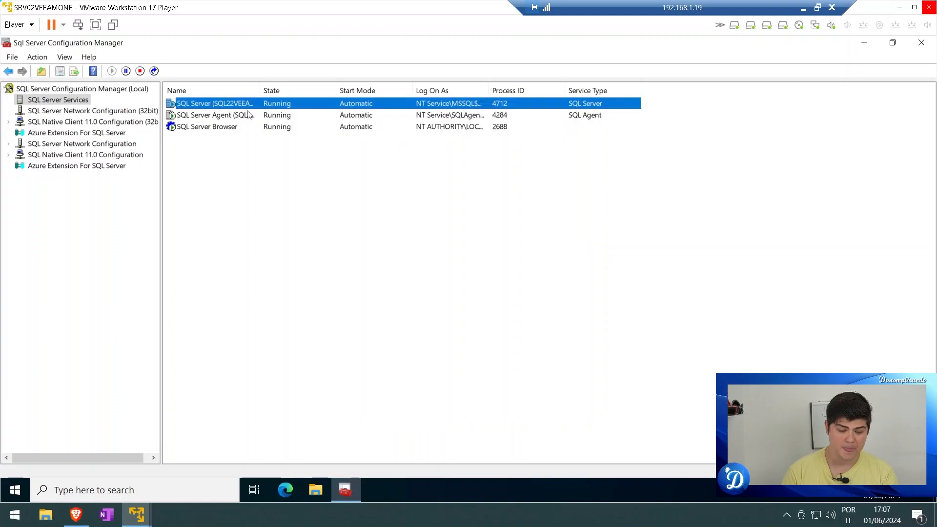
click(213, 128)
click(214, 117)
- Examine the SQL Server Browser, CEIP and VSS Writer entries in the Windows Services console, and close the console
click(122, 490)
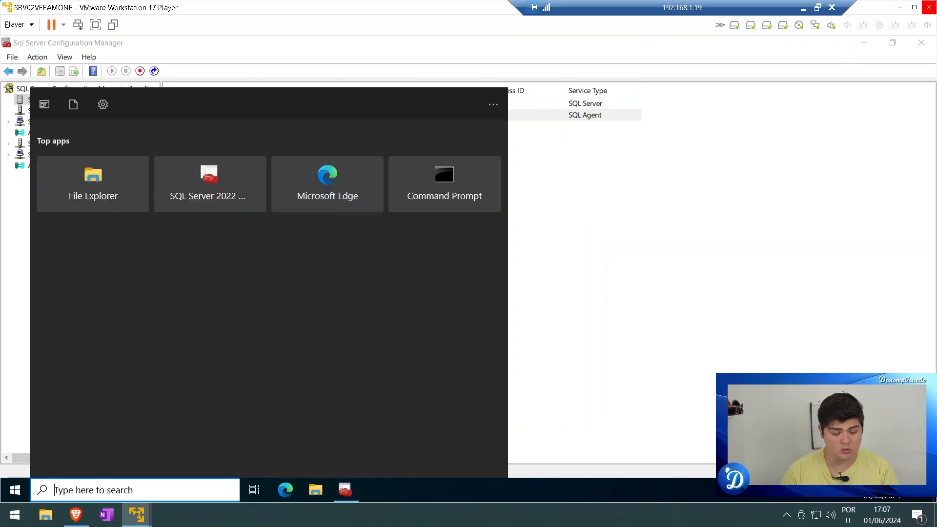
text(services)
key(Return)
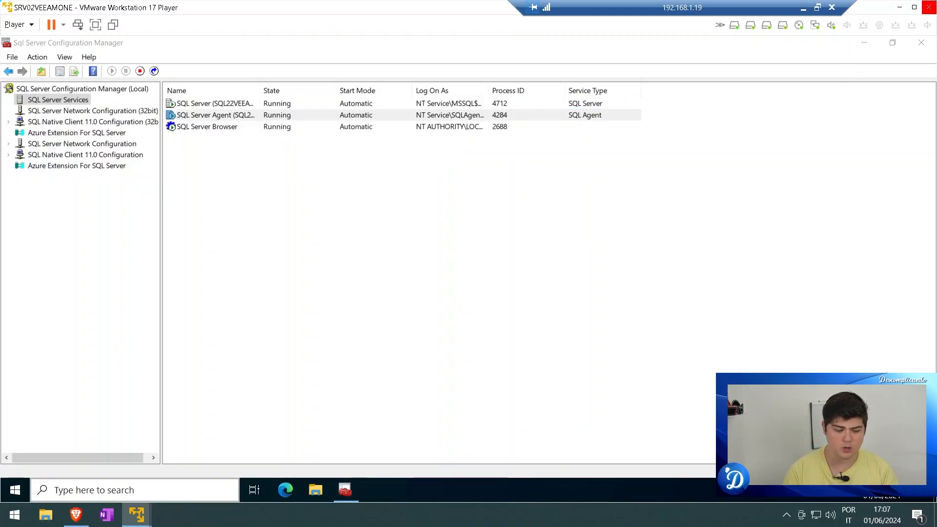
click(307, 149)
click(328, 205)
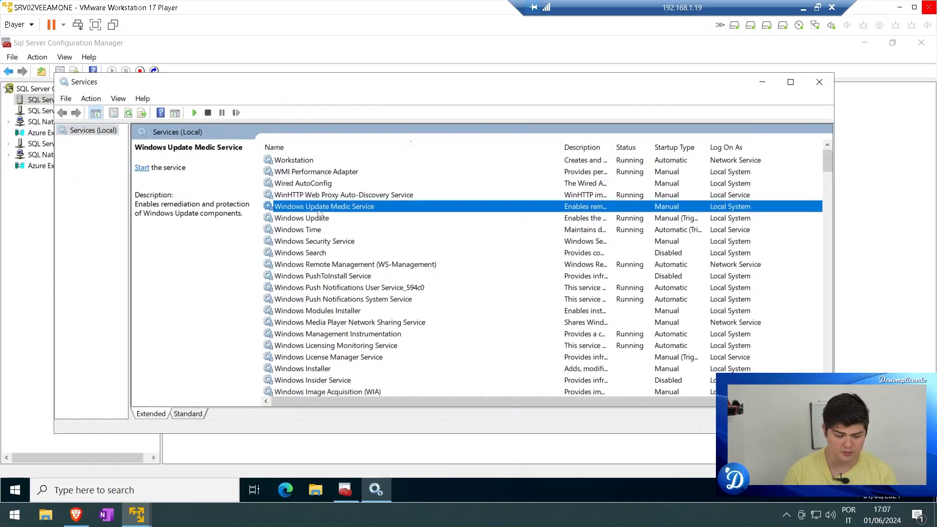
key(s)
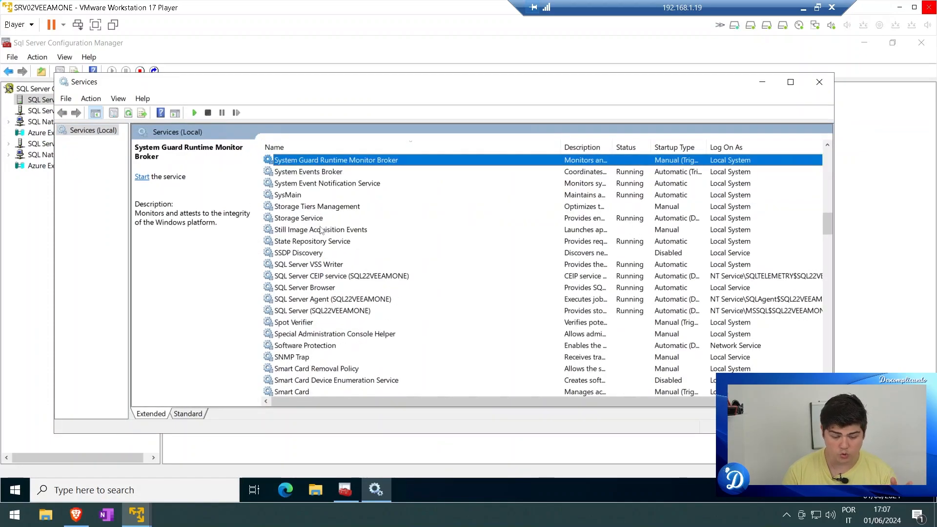
click(327, 287)
click(330, 276)
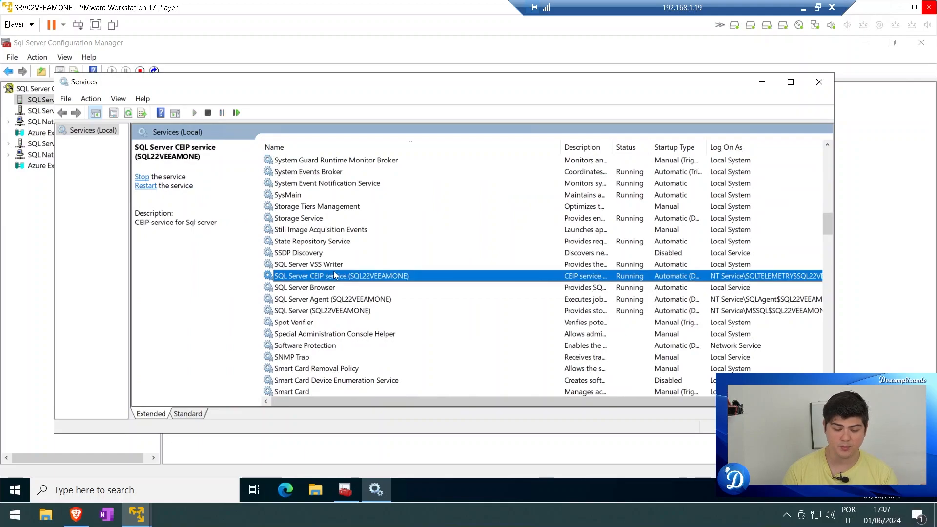
click(307, 264)
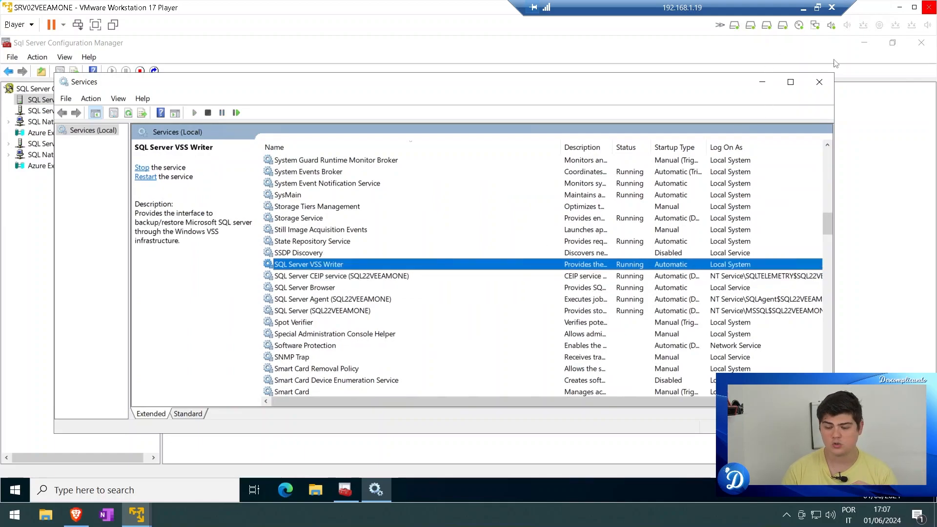
click(819, 82)
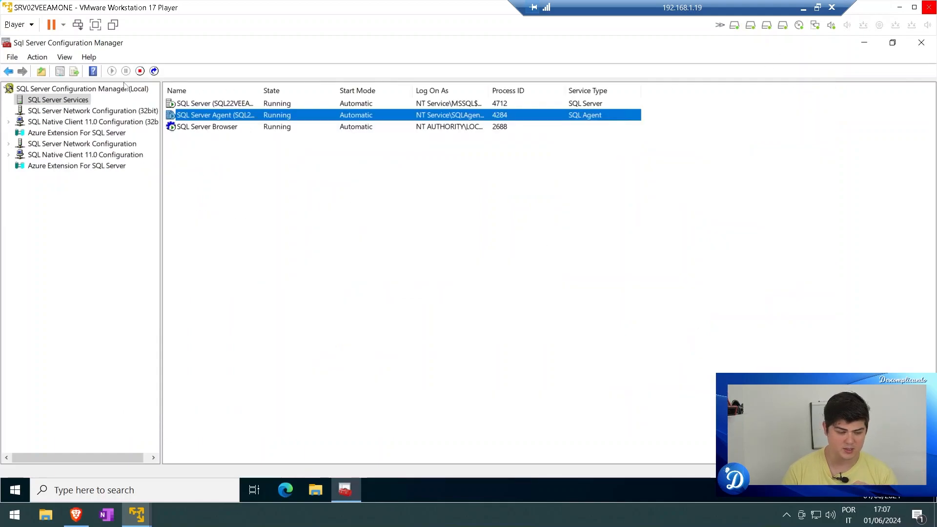
- Examine the 32-bit SQL Server Network Configuration, the 32-bit SQL Native Client 11.0 aliases and the Azure Extension For SQL Server
click(66, 112)
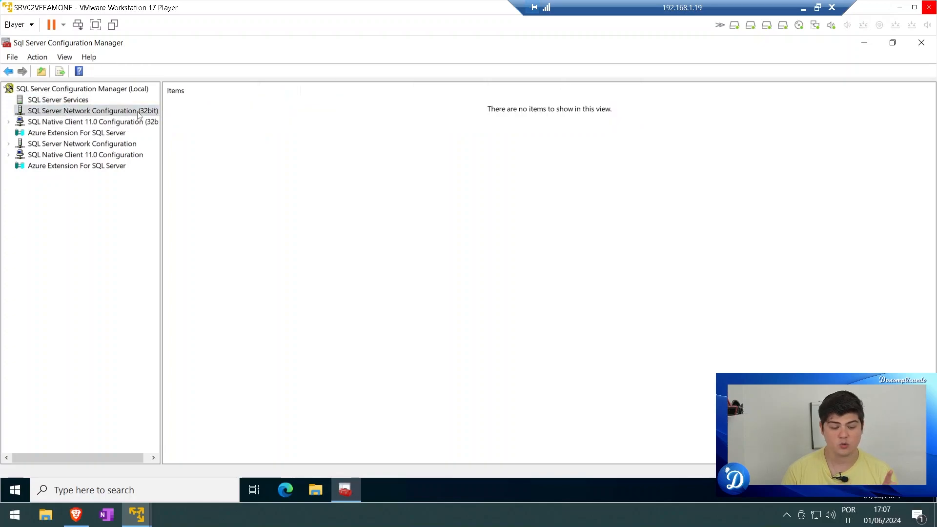
drag(161, 109, 199, 119)
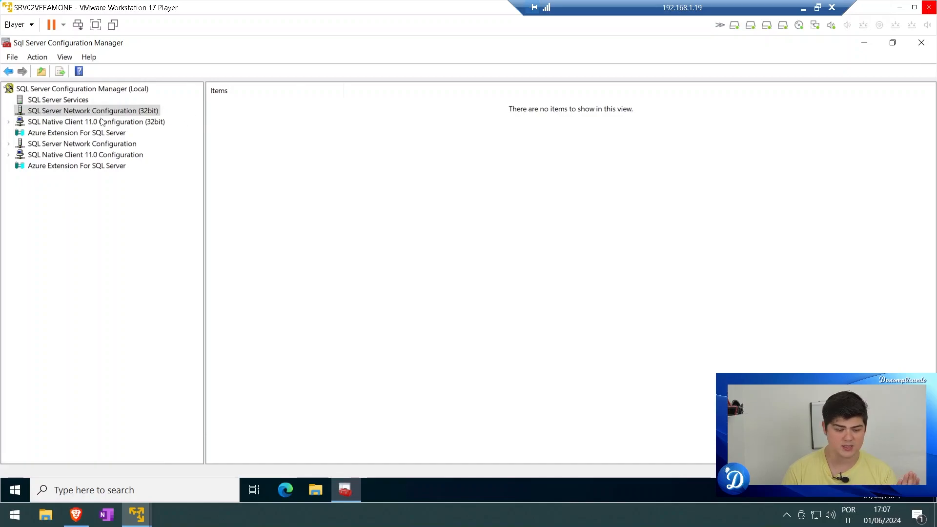
click(145, 123)
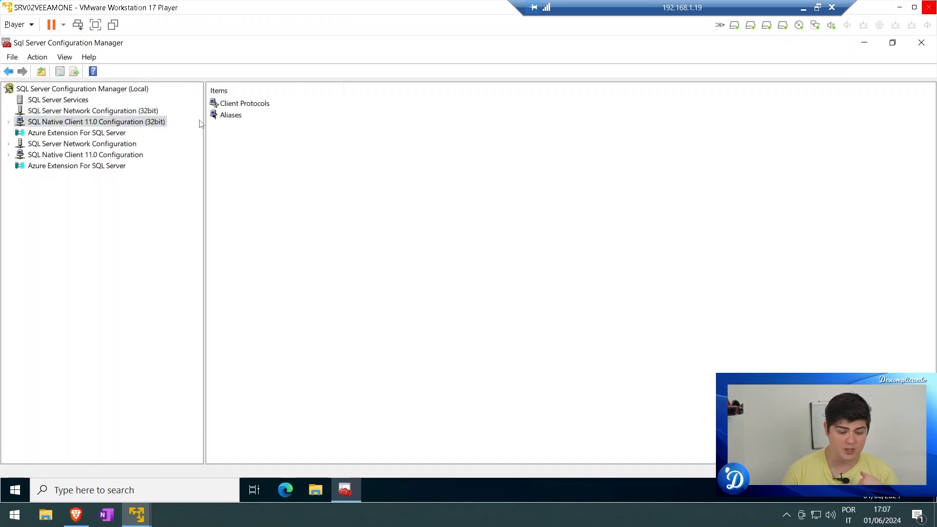
click(227, 116)
double_click(228, 117)
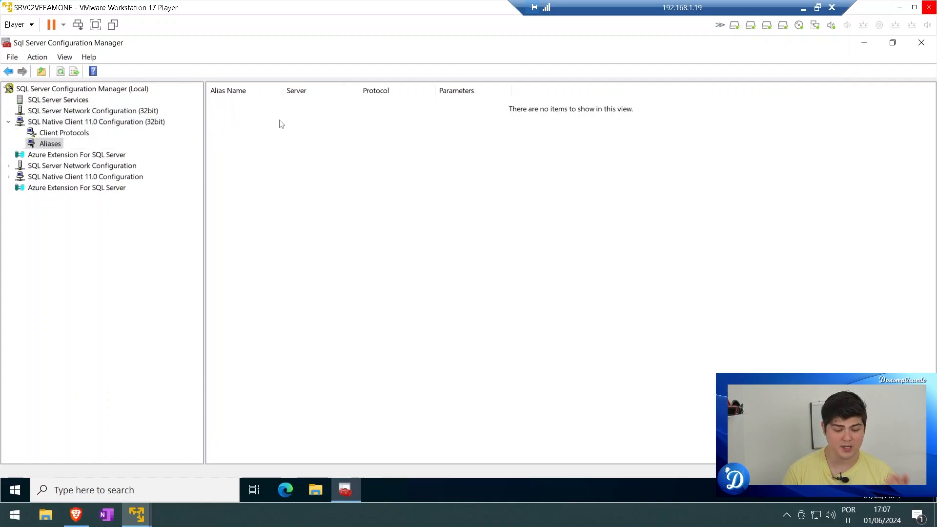
click(11, 122)
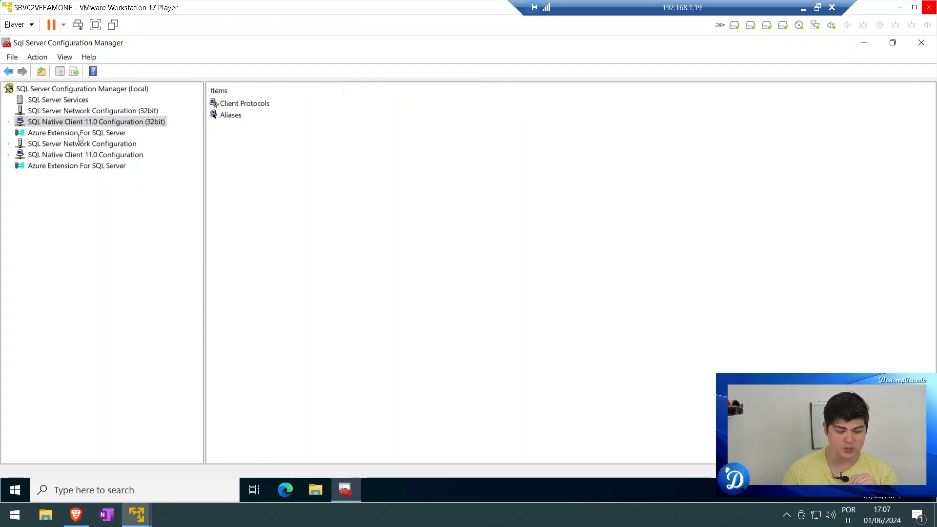
click(78, 133)
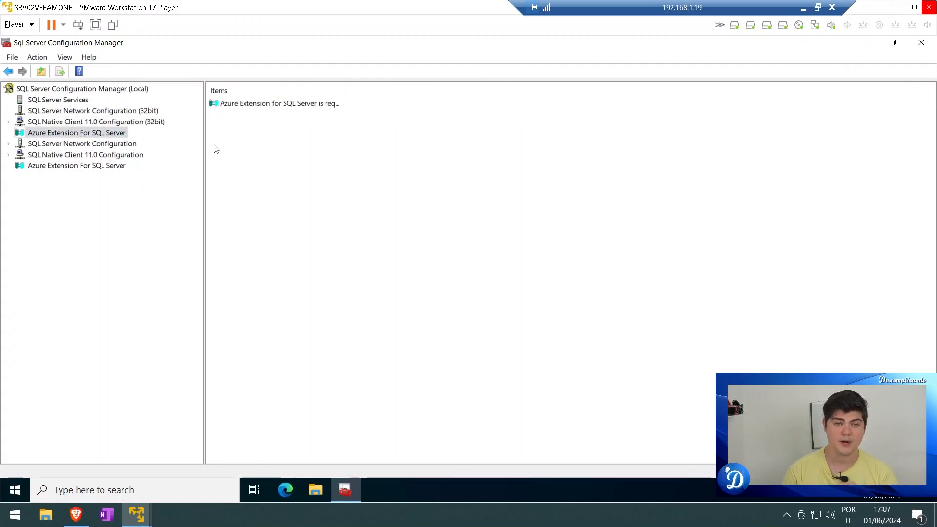
- Open the SQL22VEEAMONE protocols list under the 64-bit SQL Server Network Configuration
click(62, 144)
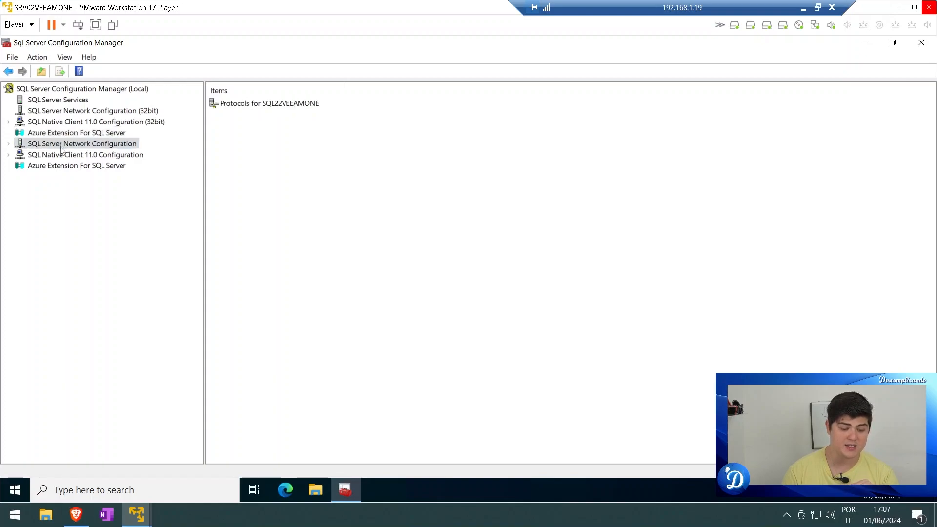
double_click(252, 104)
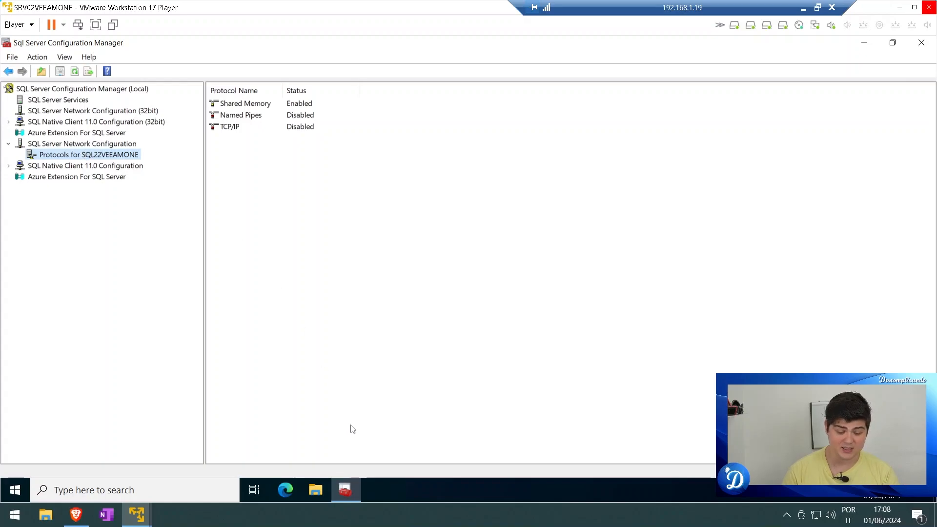
- Examine the SQL Server (SQL22VEEAMONE) and SQL Server Agent entries in the Windows Services console, and close the console
click(63, 490)
text(s)
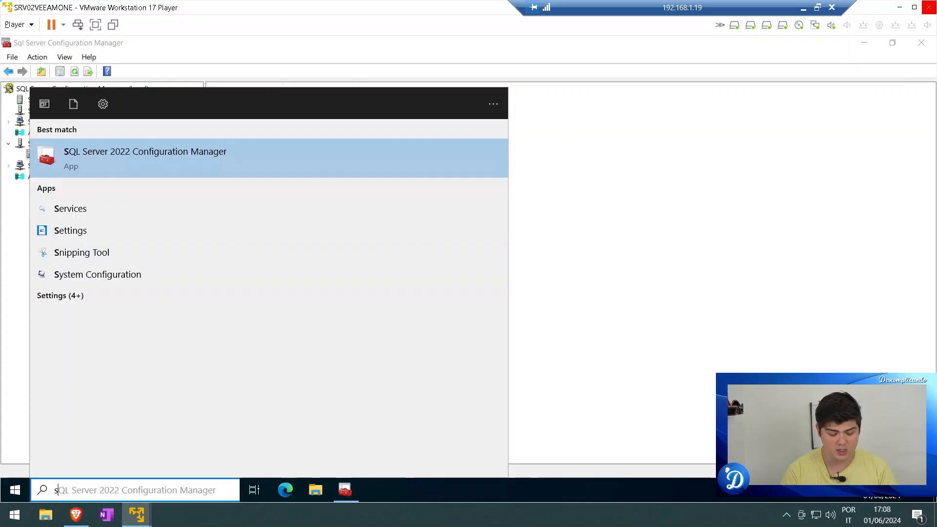
text(ervic)
key(Return)
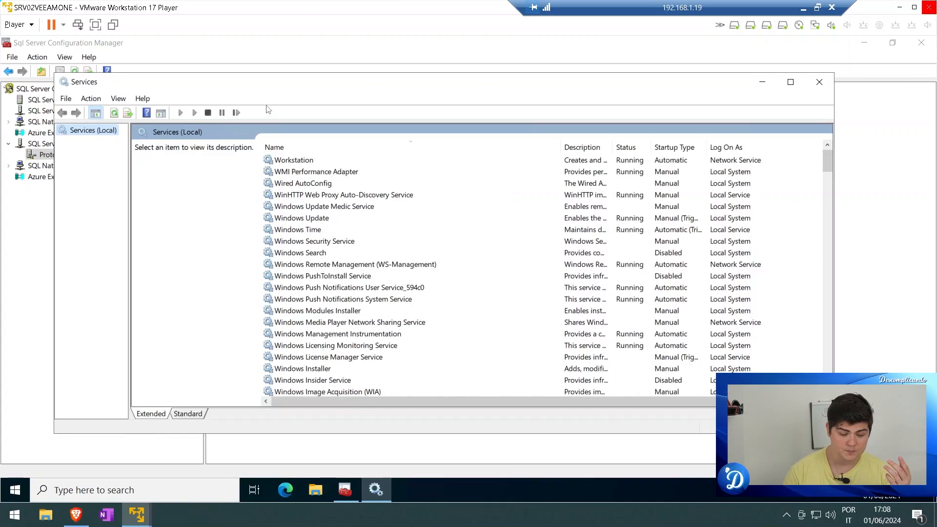
click(283, 147)
click(345, 221)
key(s)
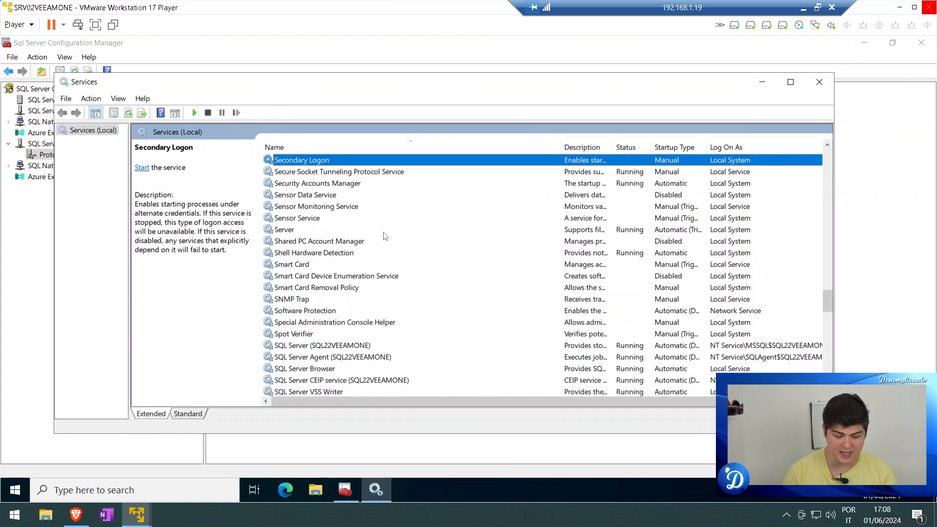
scroll(381, 236, down, 2)
click(376, 289)
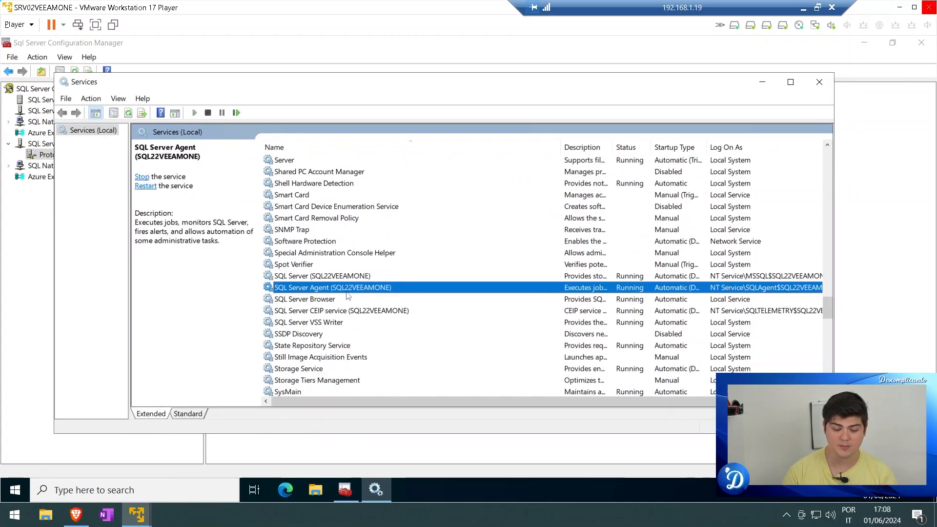
click(313, 278)
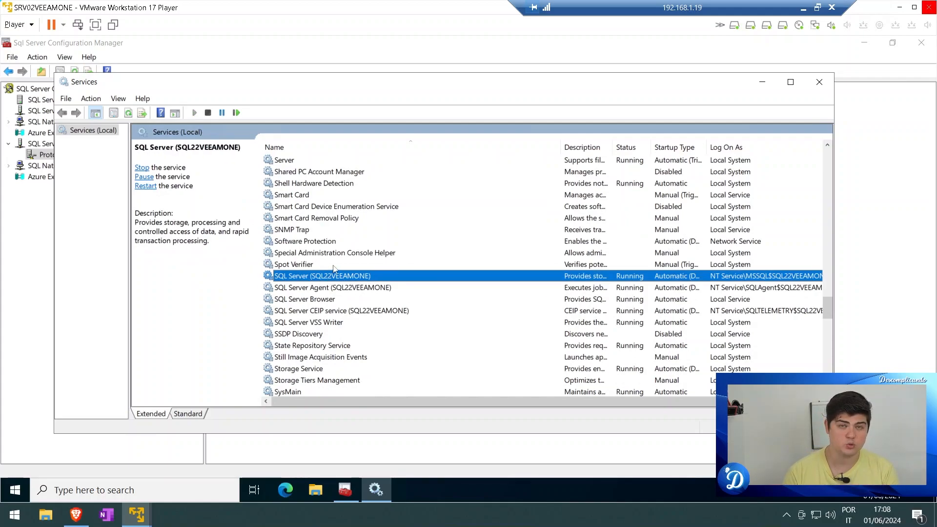
click(819, 82)
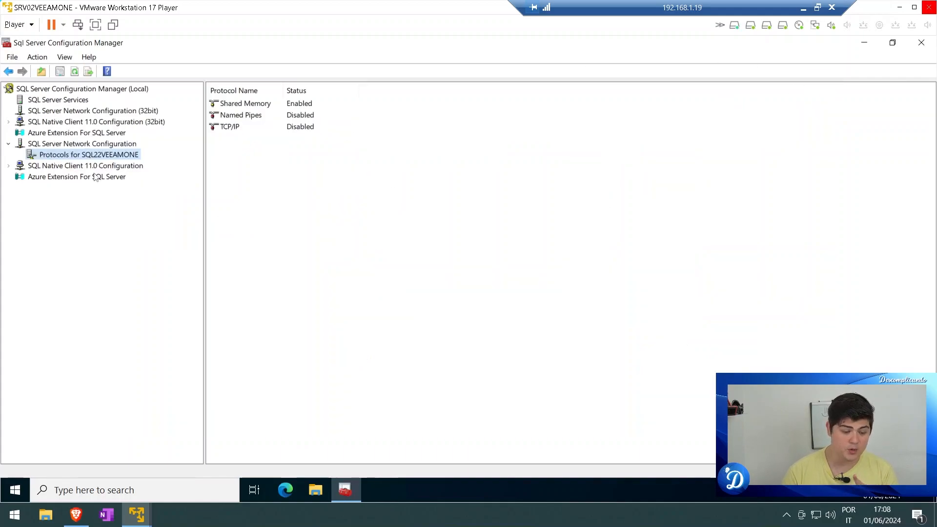
- Examine the Shared Memory protocol's properties and the Named Pipes and TCP/IP entries of SQL22VEEAMONE
click(243, 106)
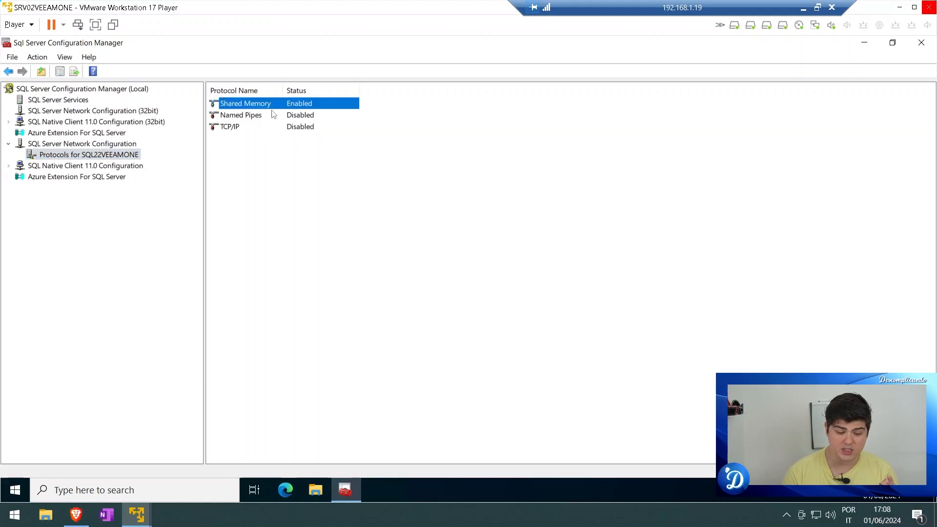
double_click(261, 105)
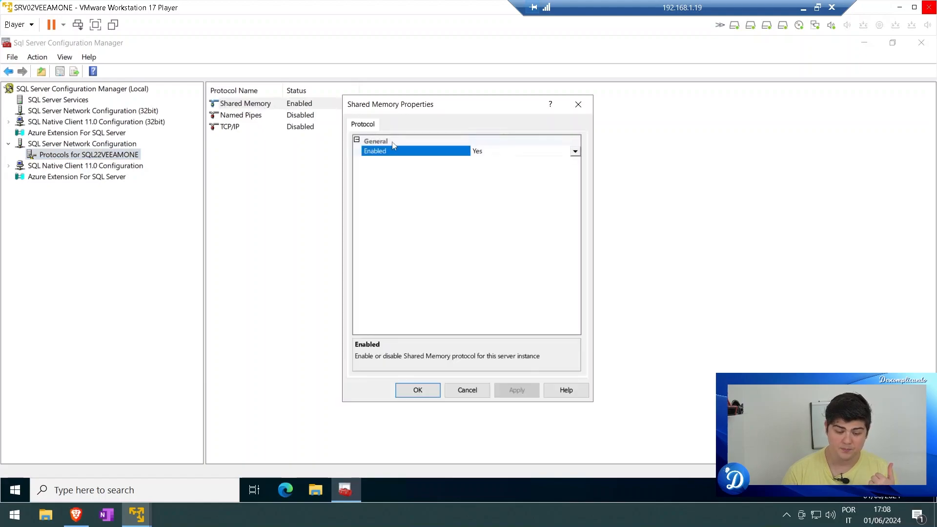
click(578, 104)
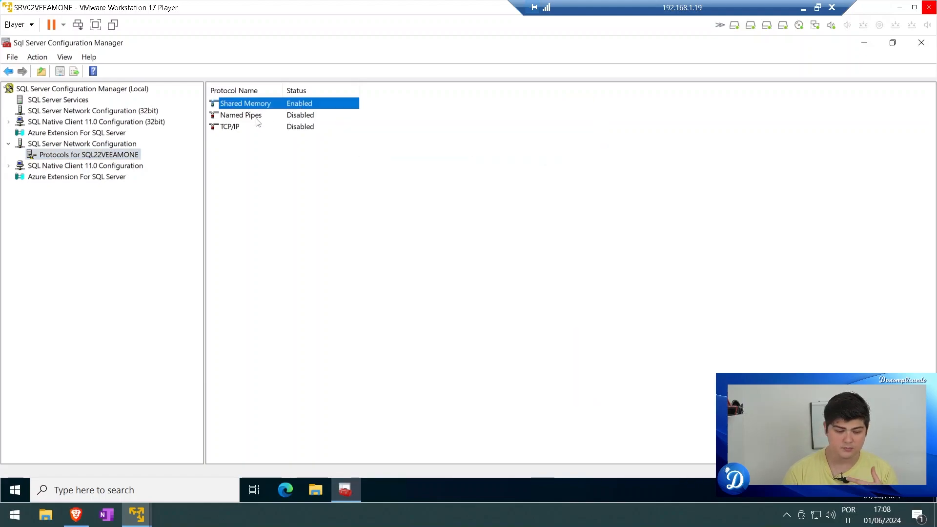
click(257, 120)
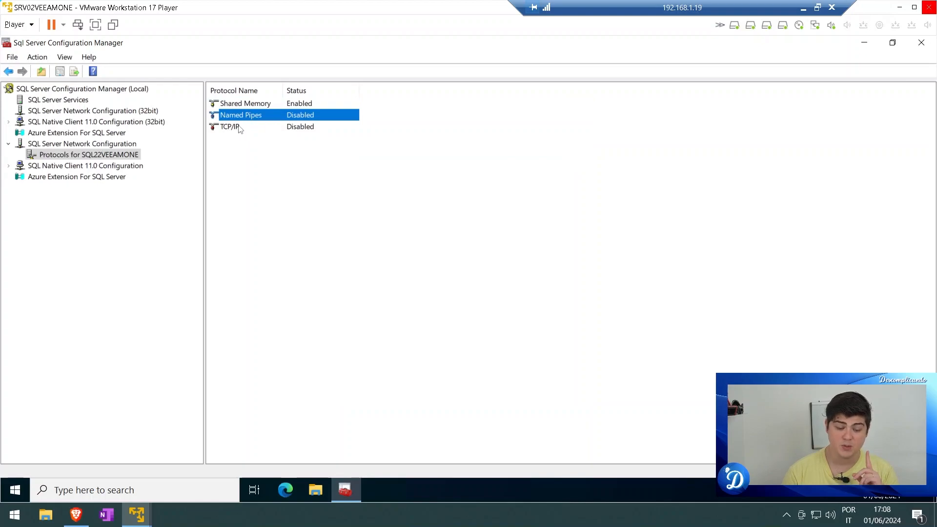
click(240, 128)
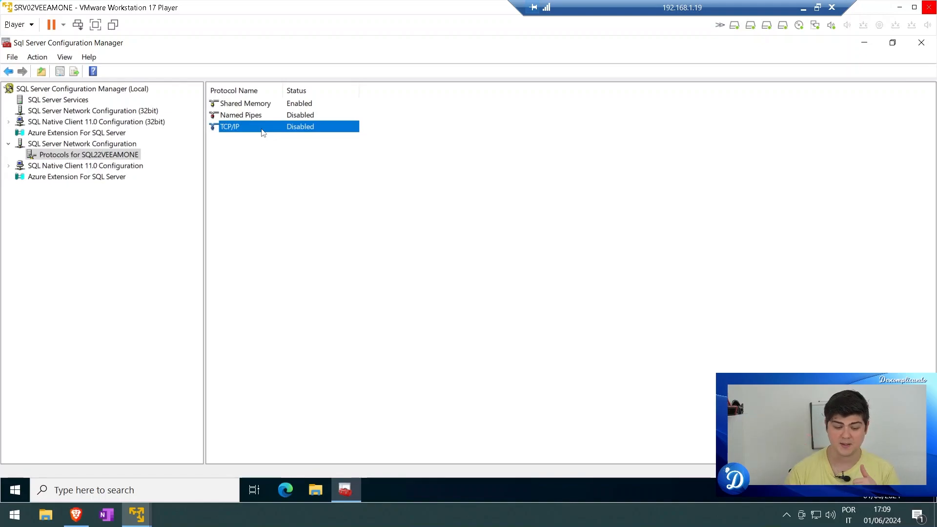
click(276, 182)
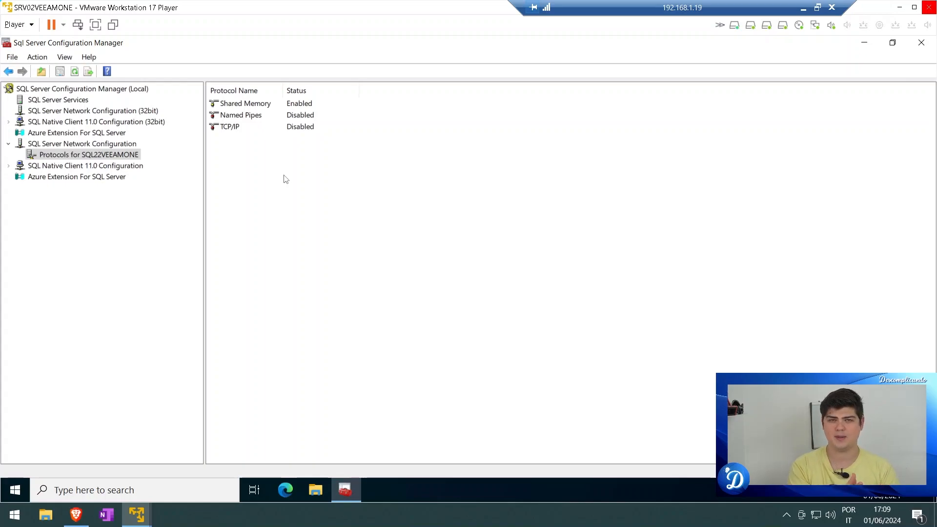
- Enable the TCP/IP protocol for the SQL22VEEAMONE instance
click(237, 130)
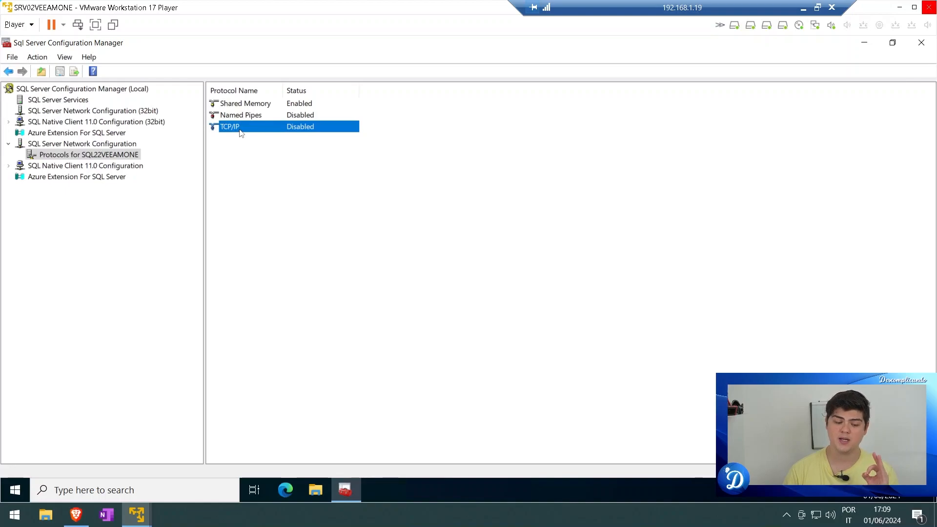
right_click(239, 131)
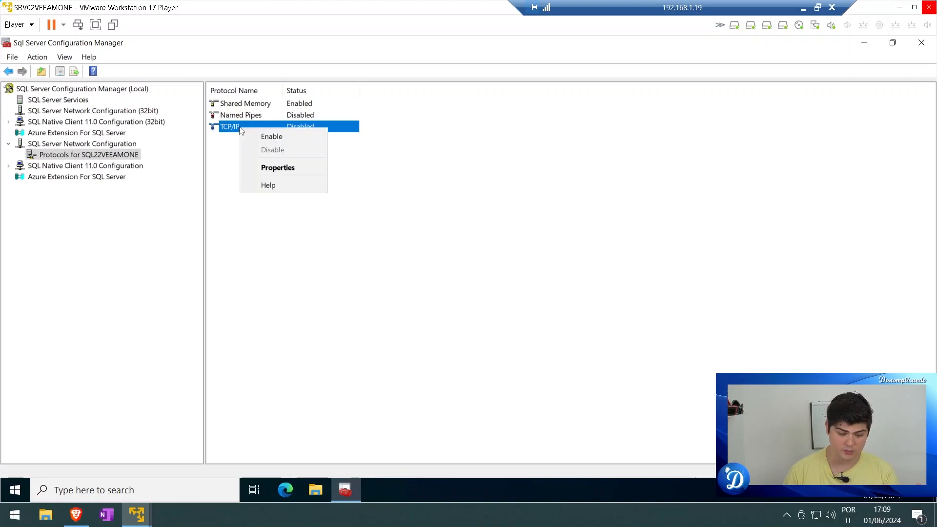
click(271, 137)
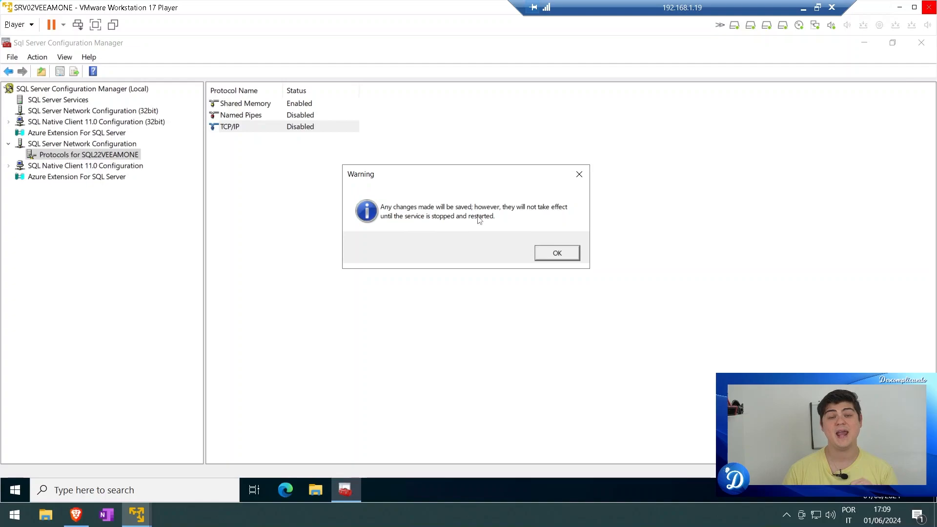
click(559, 254)
- Widen the name column of the SQL Server Services list and restart the SQL Server (SQL22VEEAMONE) service
click(73, 101)
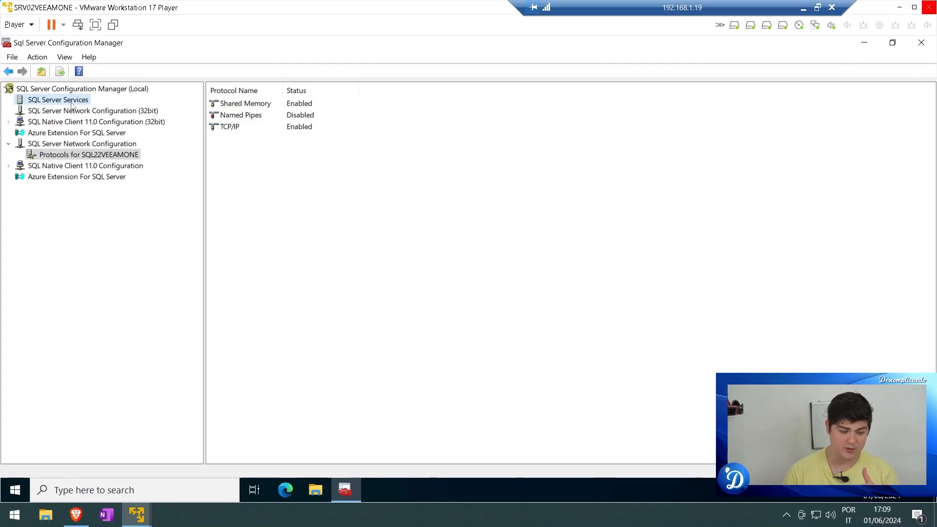
drag(297, 92, 354, 93)
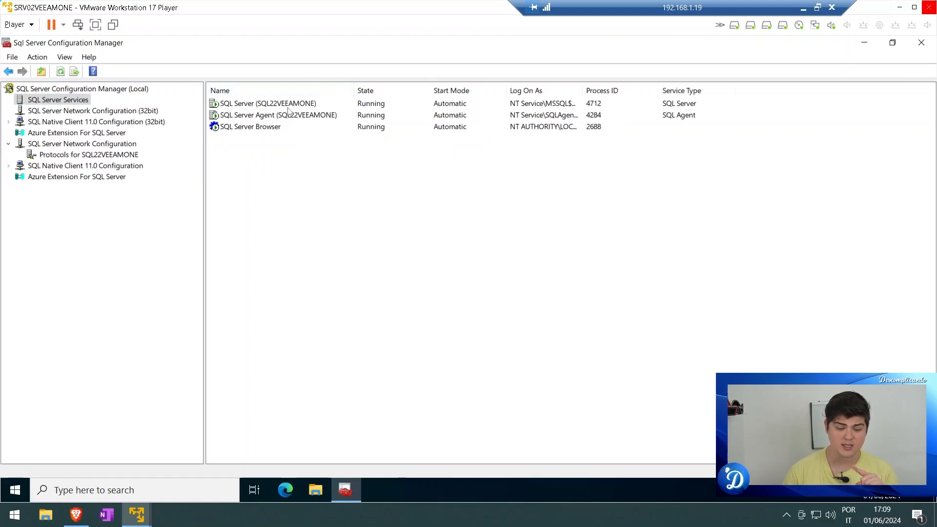
click(289, 107)
right_click(288, 109)
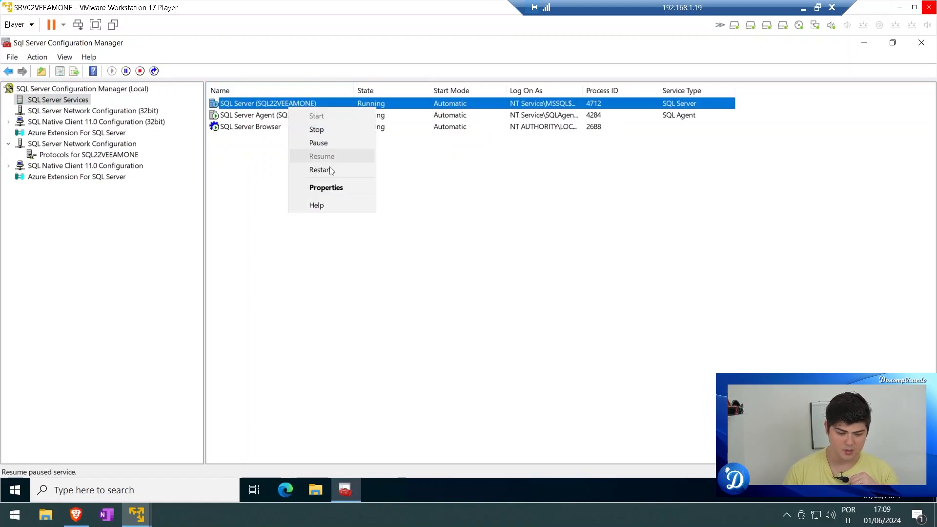
key(Return)
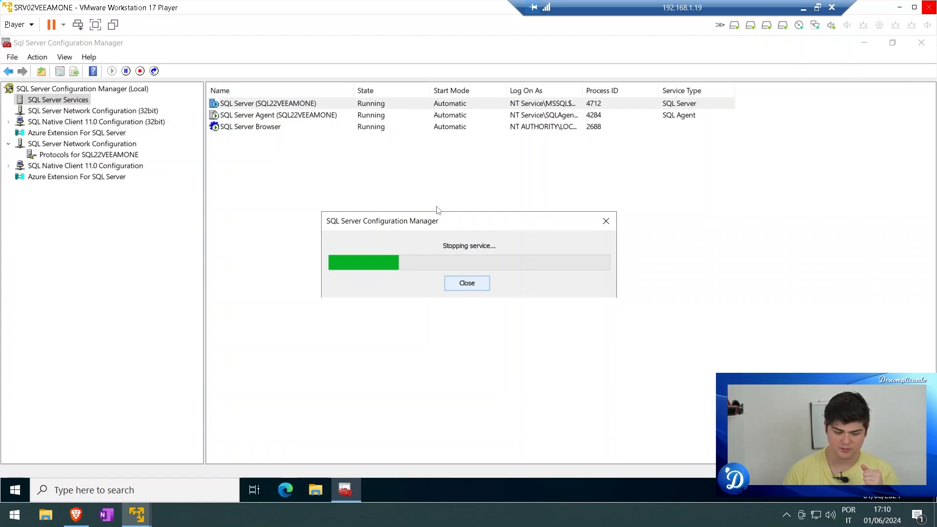
- Restart the SQL Server Agent (SQL22VEEAMONE) and SQL Server Browser services
right_click(285, 115)
click(298, 177)
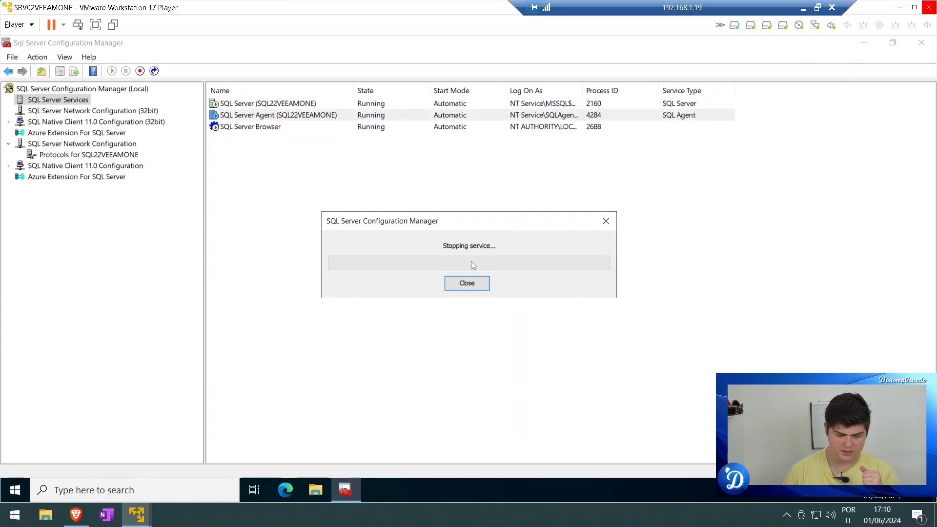
click(252, 127)
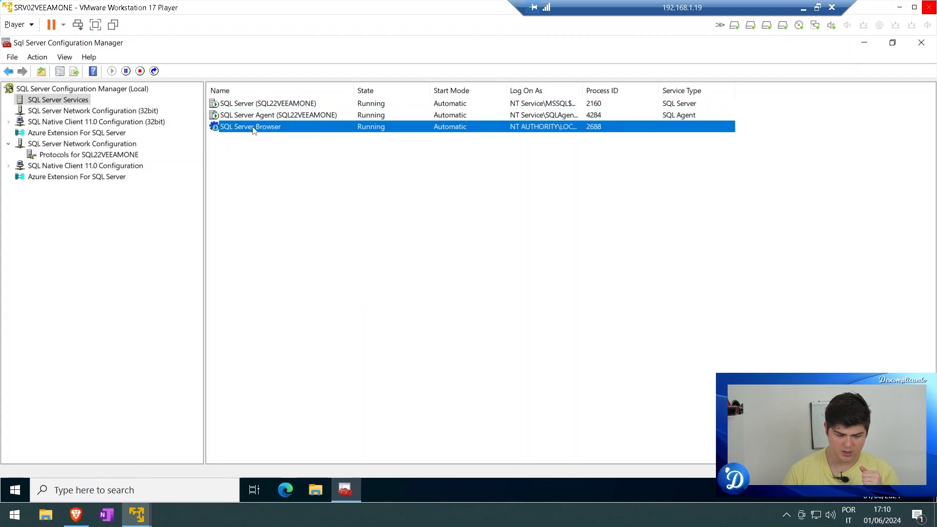
right_click(252, 126)
click(298, 189)
right_click(251, 116)
click(279, 125)
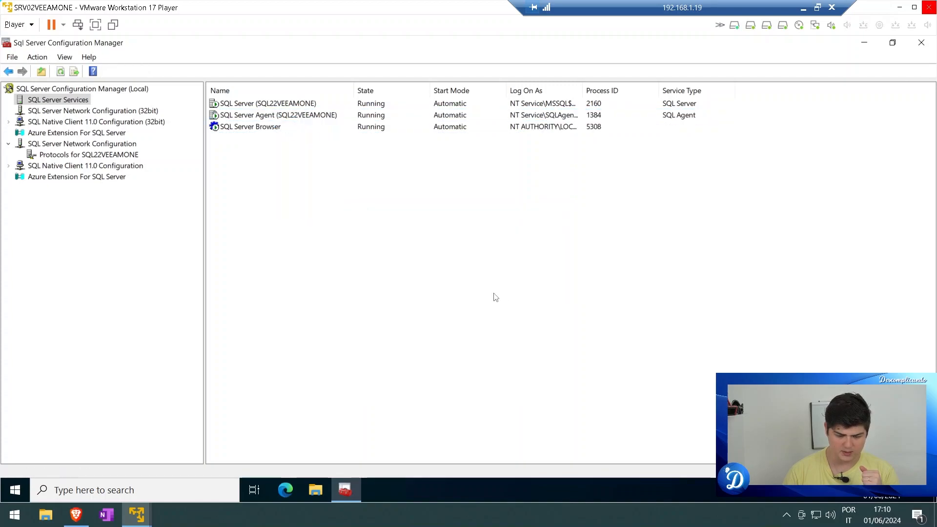
click(255, 119)
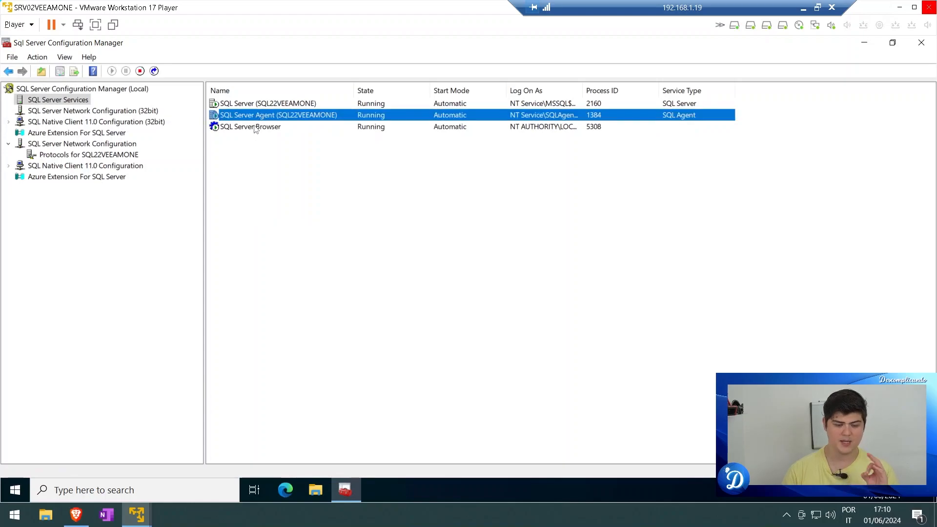
click(258, 128)
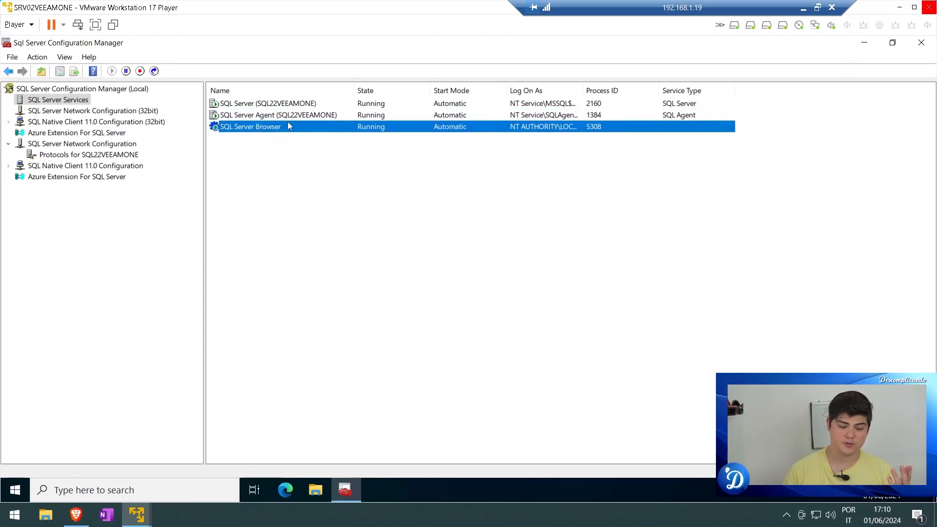
- Open the properties of the SQL22VEEAMONE TCP/IP protocol and display its IP Addresses settings
click(86, 155)
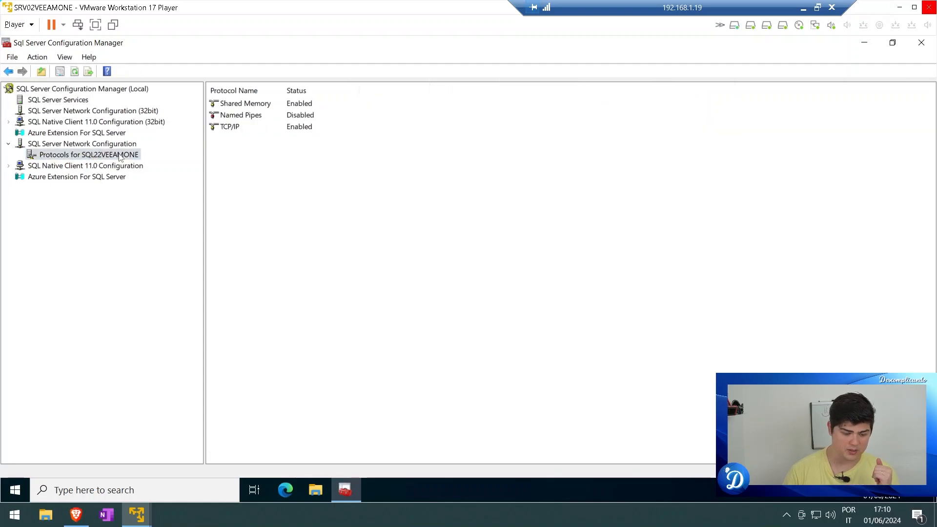
click(227, 128)
right_click(292, 128)
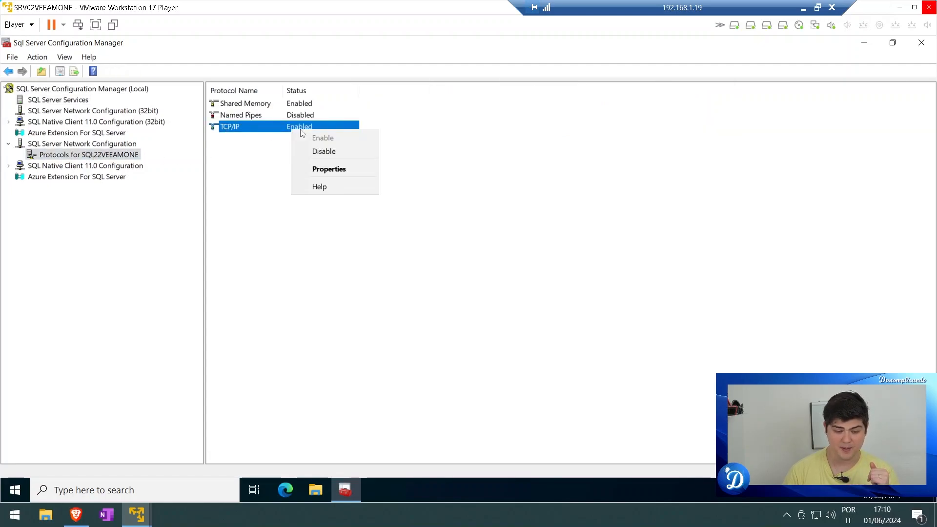
click(328, 170)
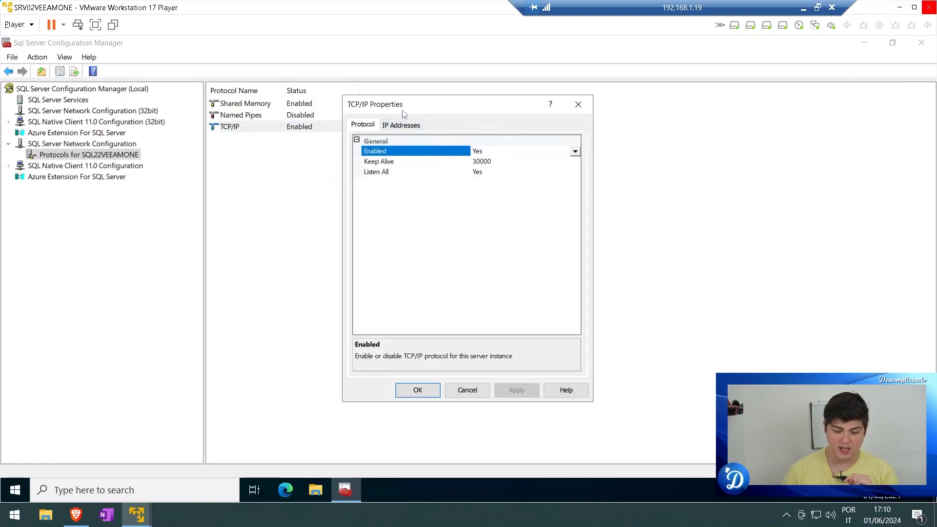
drag(405, 114, 378, 112)
click(376, 122)
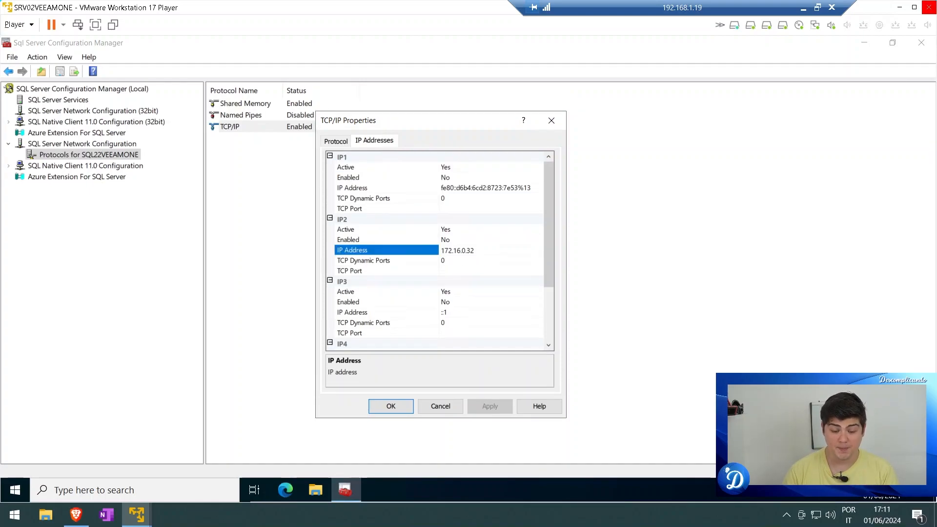
- Examine the IP Address, TCP Dynamic Ports and TCP Port settings of IP2, and close the TCP/IP properties
double_click(458, 251)
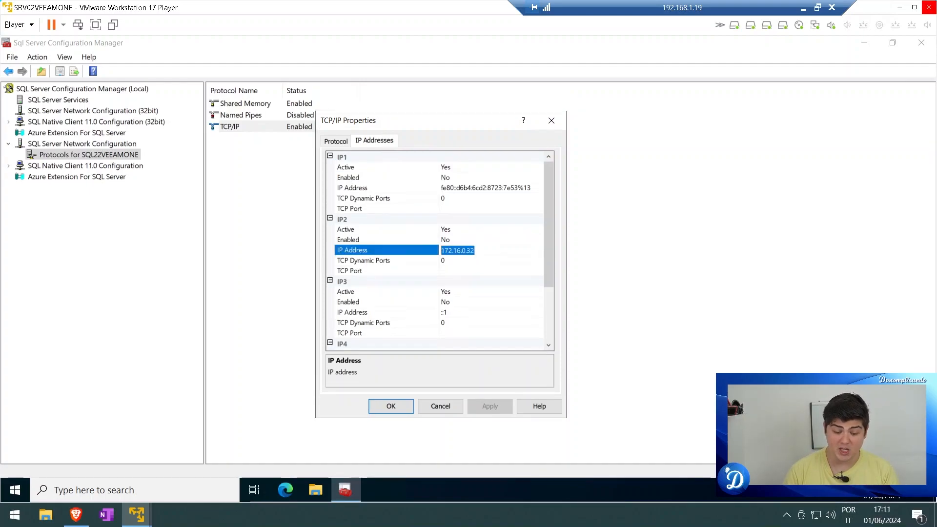
click(462, 251)
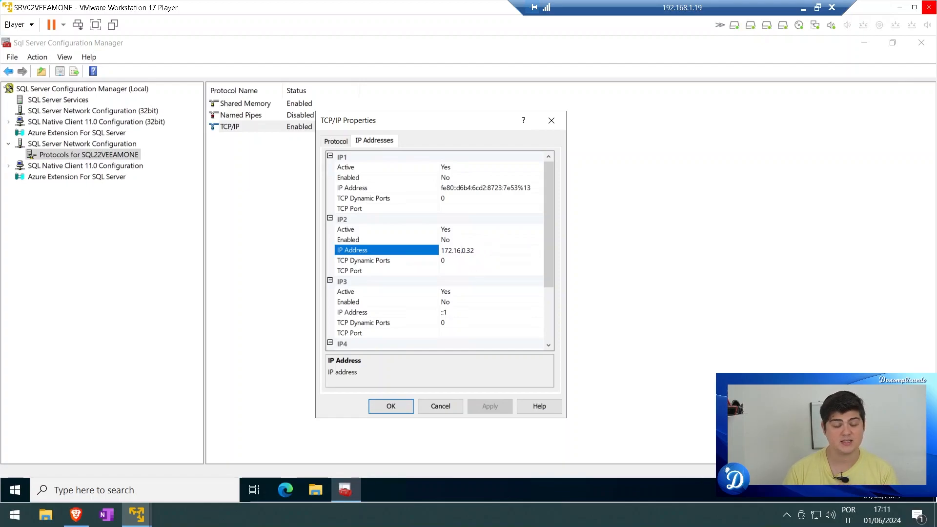
click(455, 264)
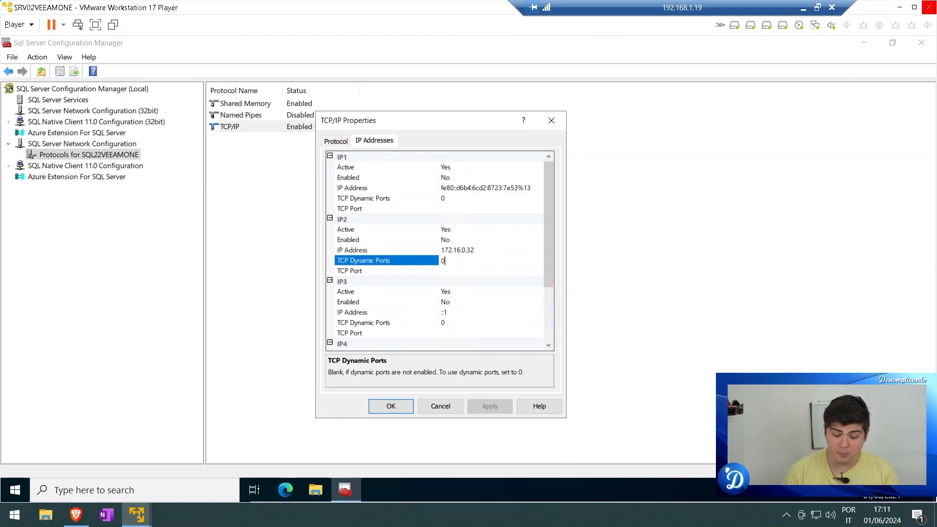
click(448, 272)
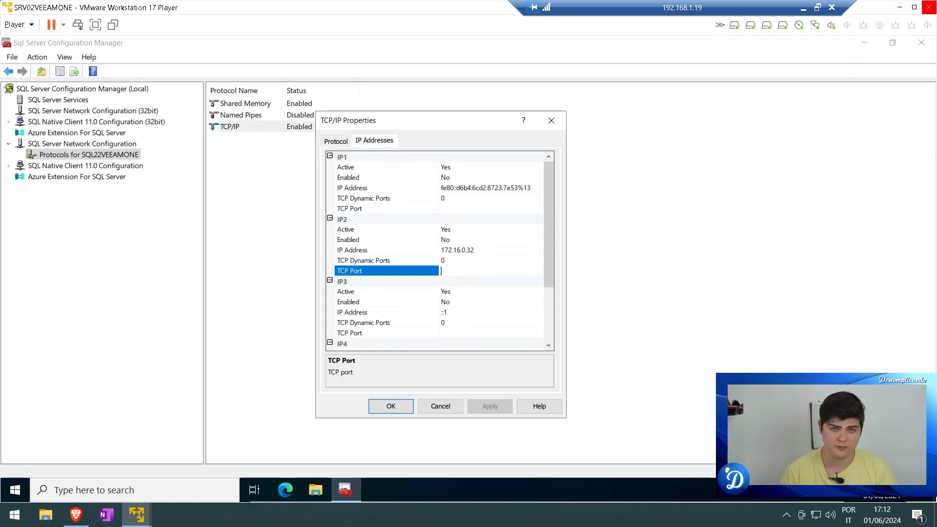
click(391, 407)
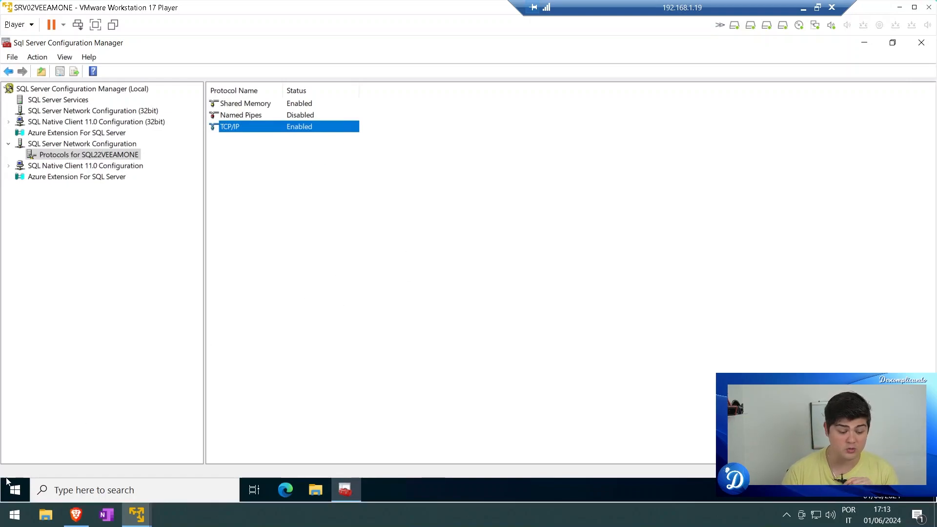
- Launch SQL Server Management Studio 20 and choose Database Engine as the server type for the connection
click(15, 490)
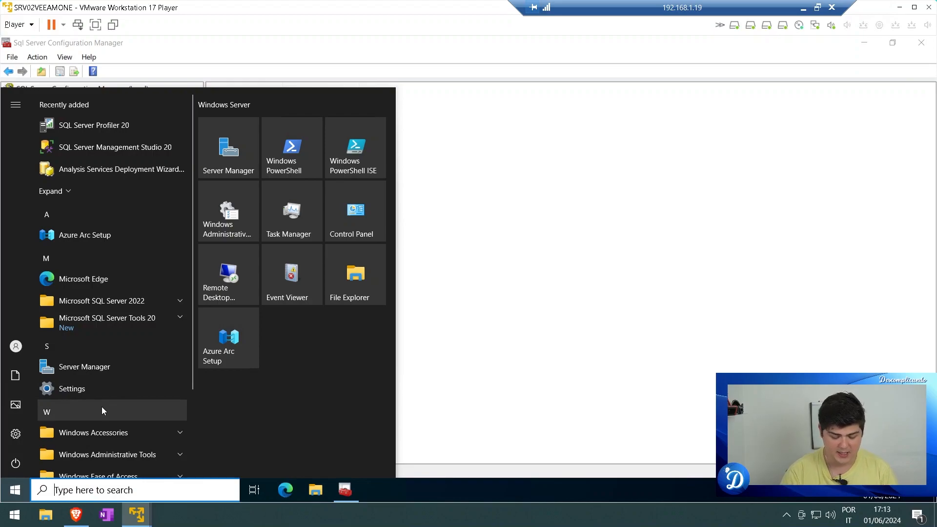
text(ssms)
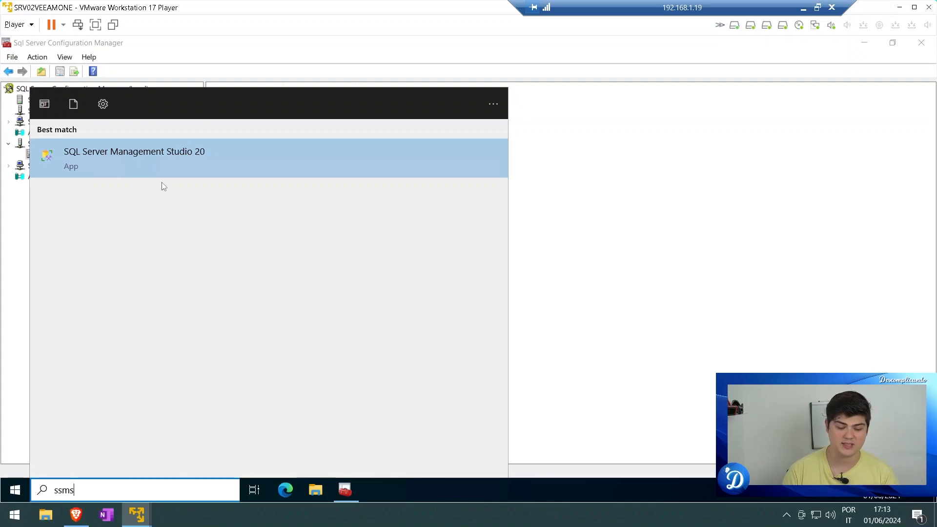
click(174, 165)
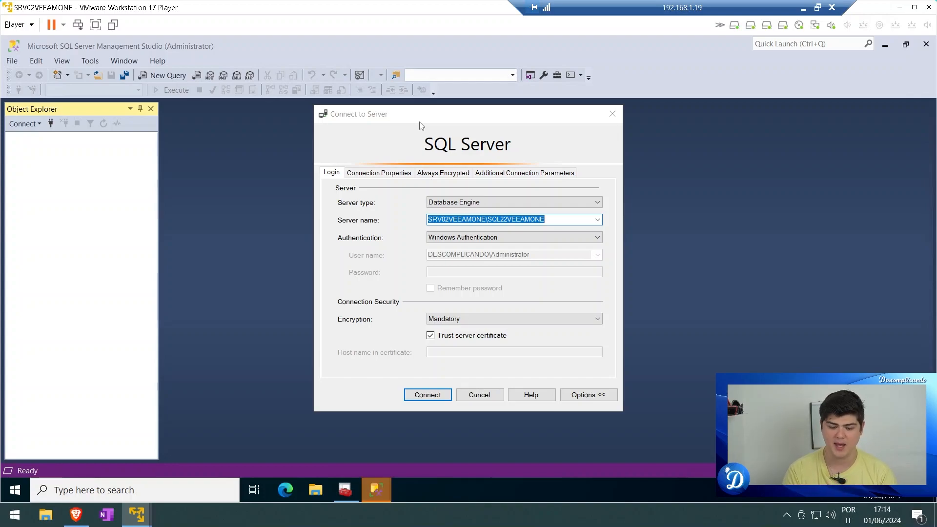
click(490, 203)
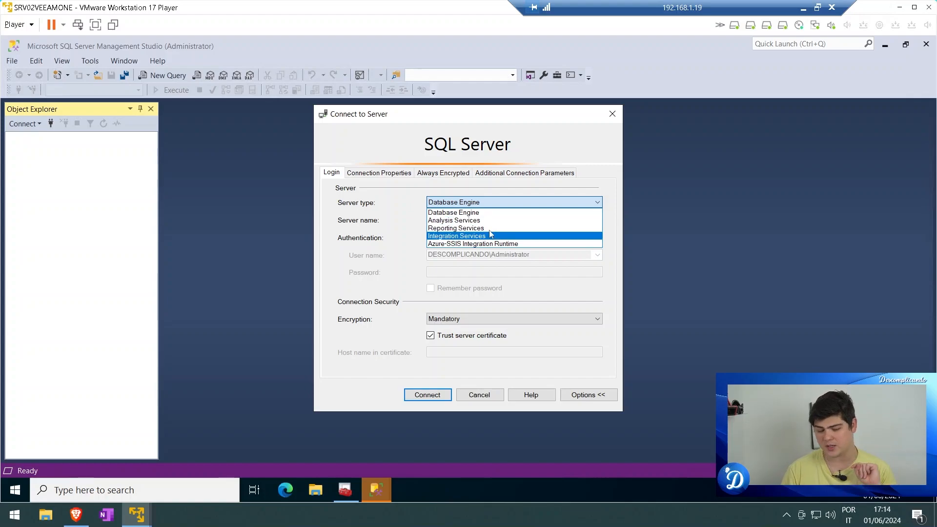
click(482, 214)
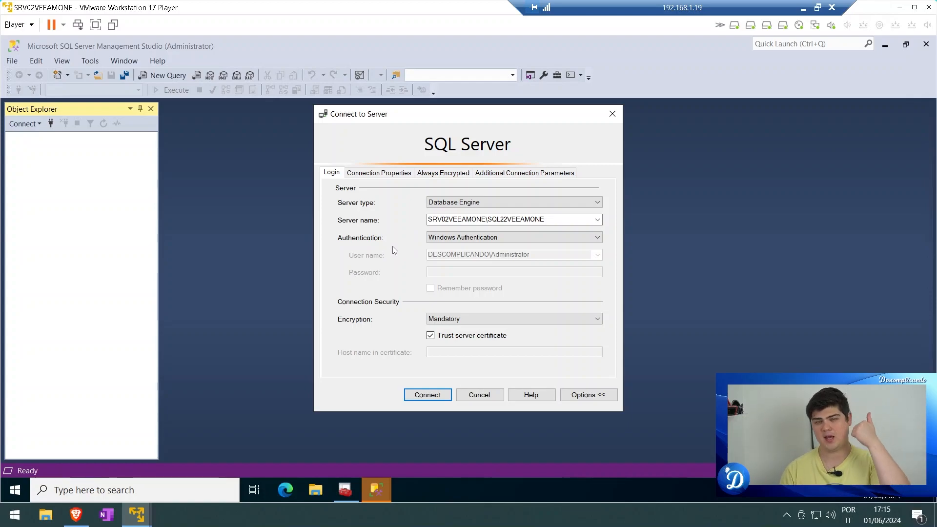
- Examine the host and instance parts of the server name in the connection dialog
double_click(536, 219)
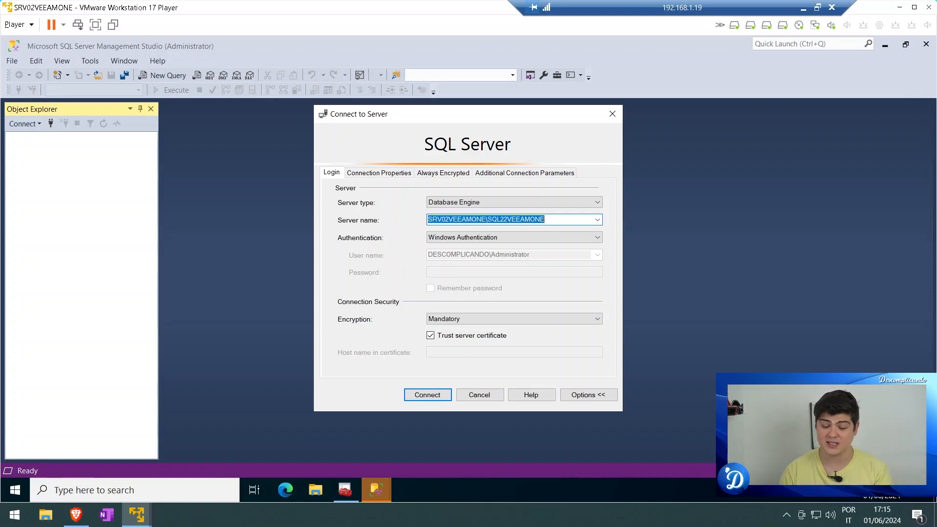
click(466, 219)
drag(487, 220, 536, 219)
click(536, 220)
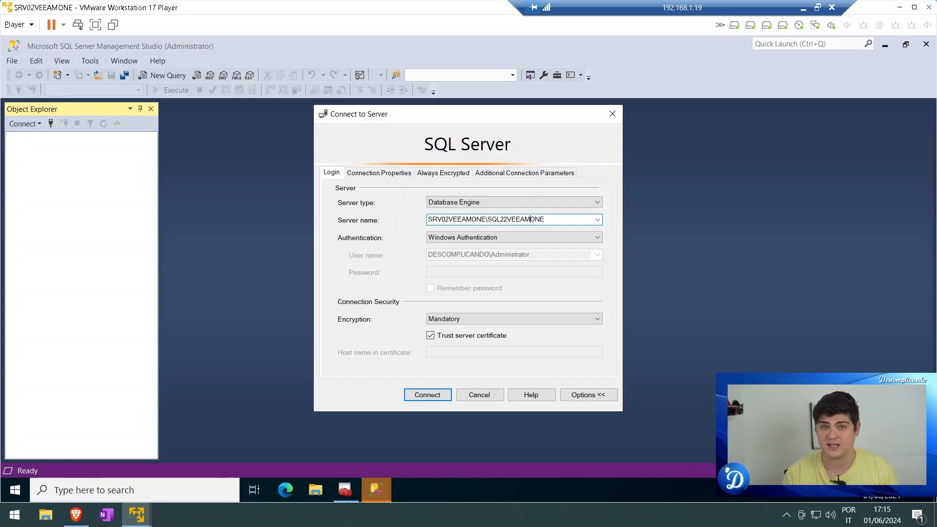
- Check the machine's name with the hostname command in Command Prompt, close it and return to the connection's server name
click(23, 494)
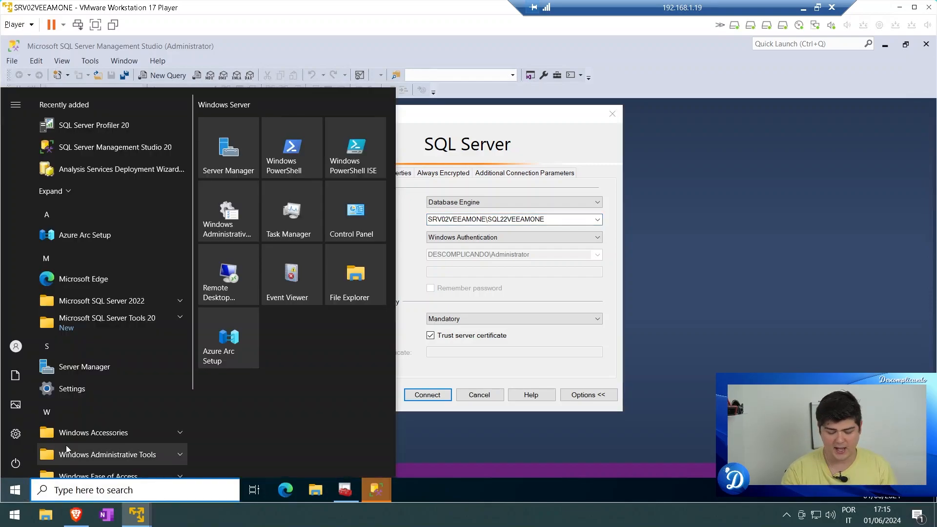
text(cmd)
key(Return)
text(h)
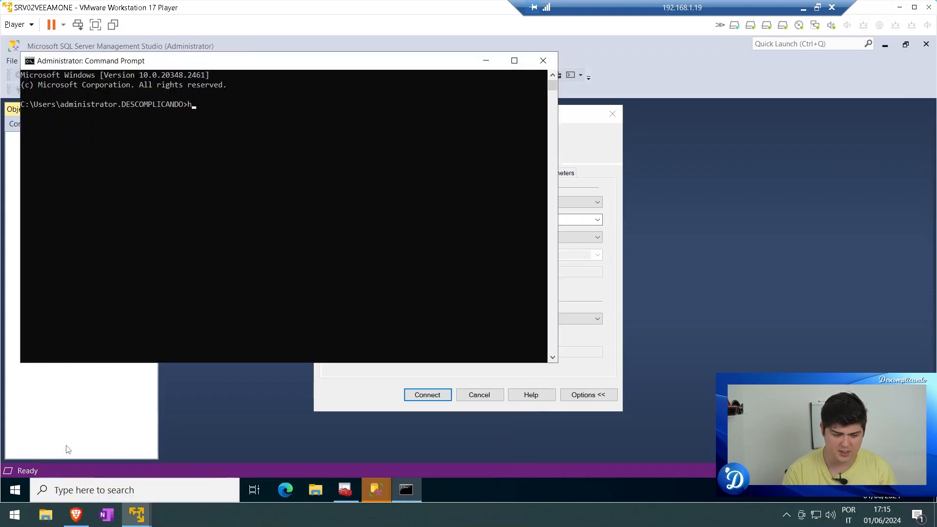
text(ostname)
key(Return)
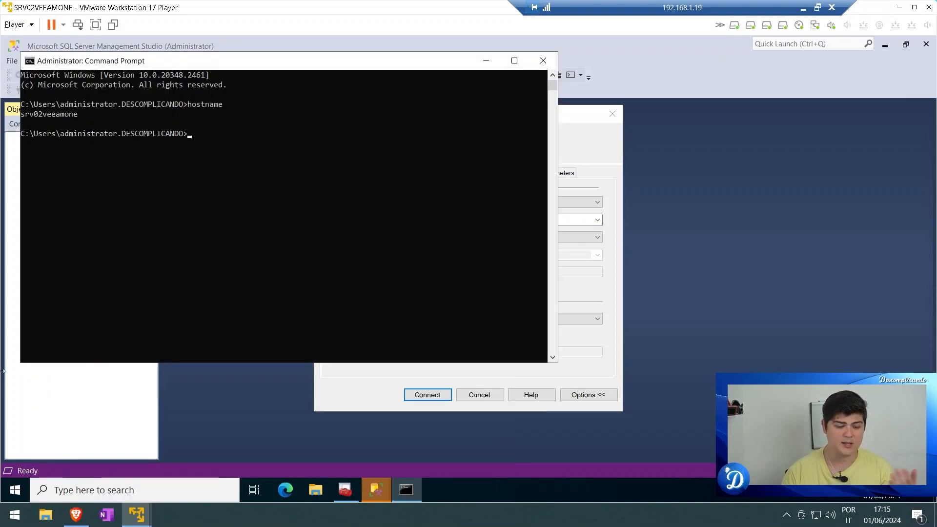
drag(26, 114, 73, 114)
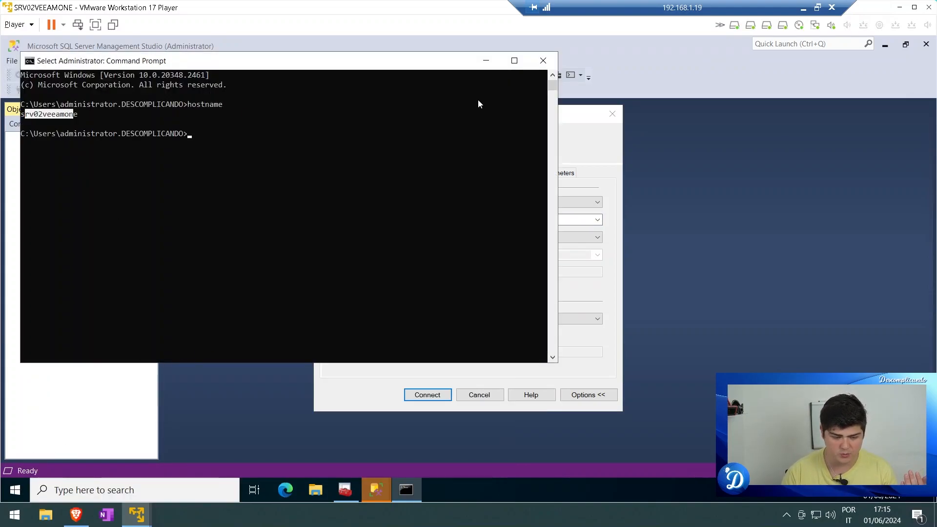
click(542, 60)
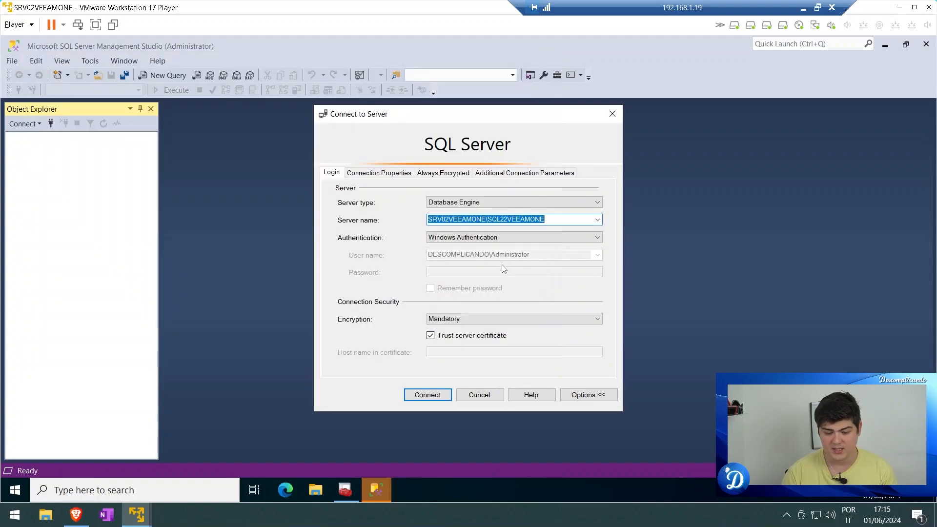
click(554, 219)
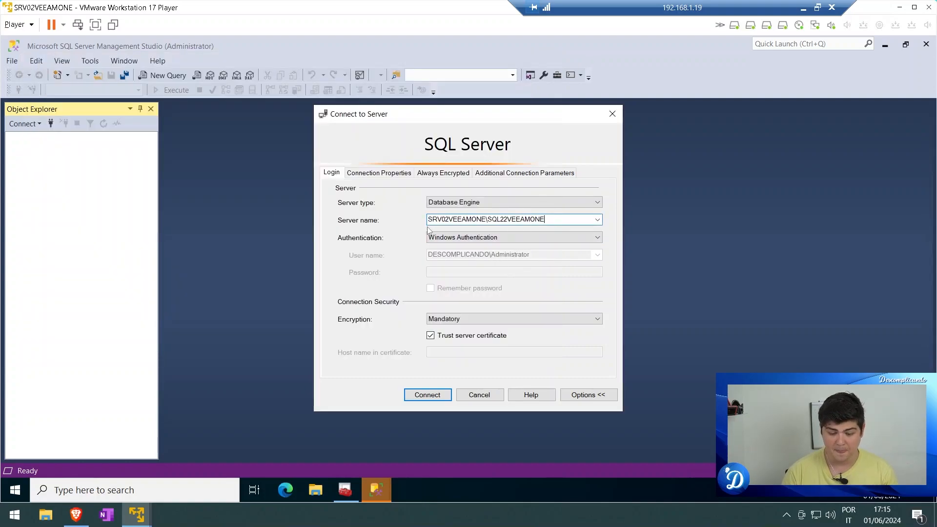
- Review the available authentication methods for the server connection and keep Windows Authentication
click(468, 239)
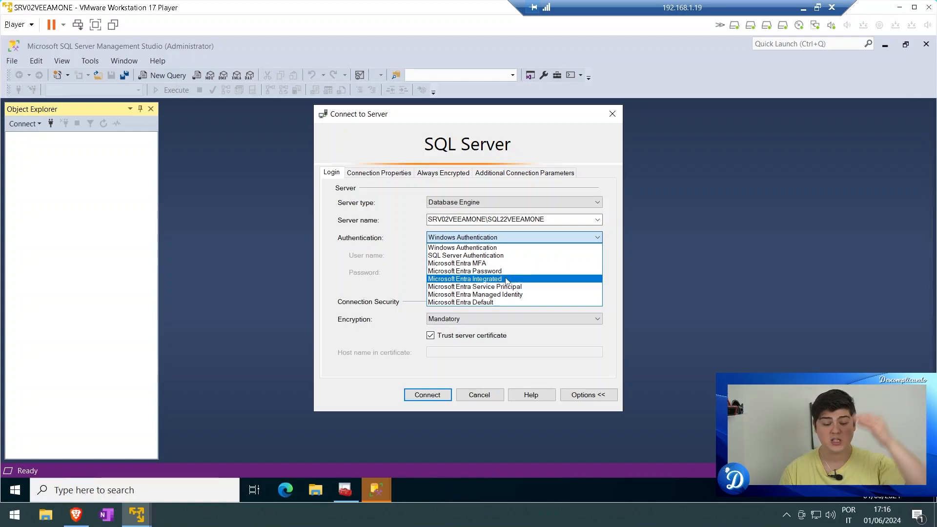
click(446, 238)
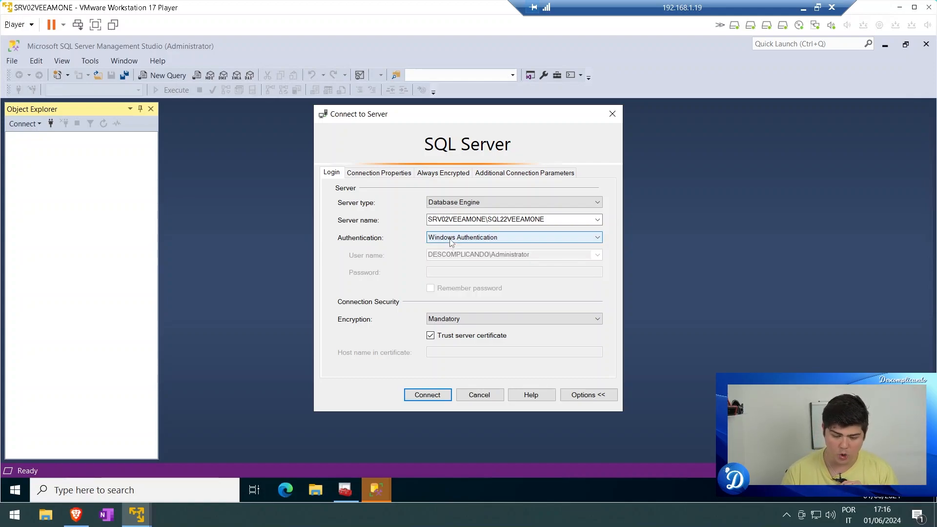
click(449, 238)
click(462, 249)
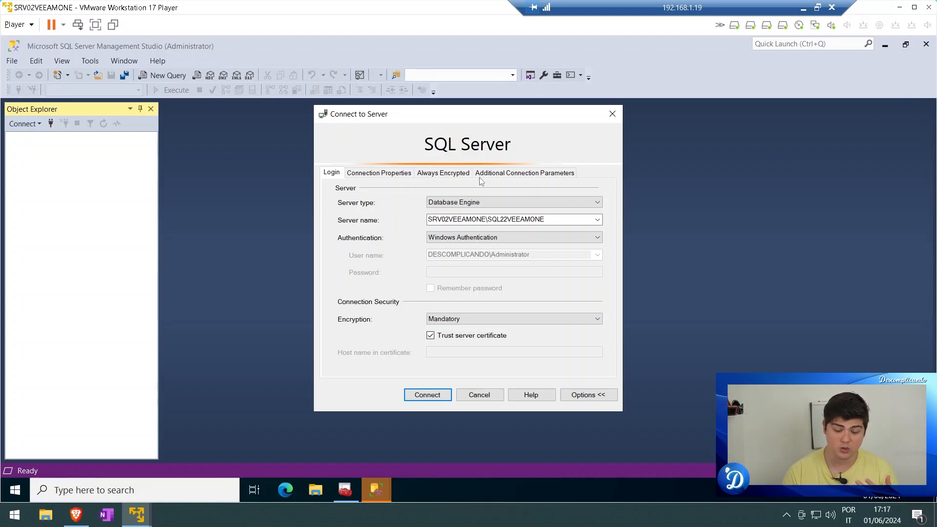
- Try Microsoft Entra Password as the authentication method, and switch the connection back to Windows Authentication
click(484, 239)
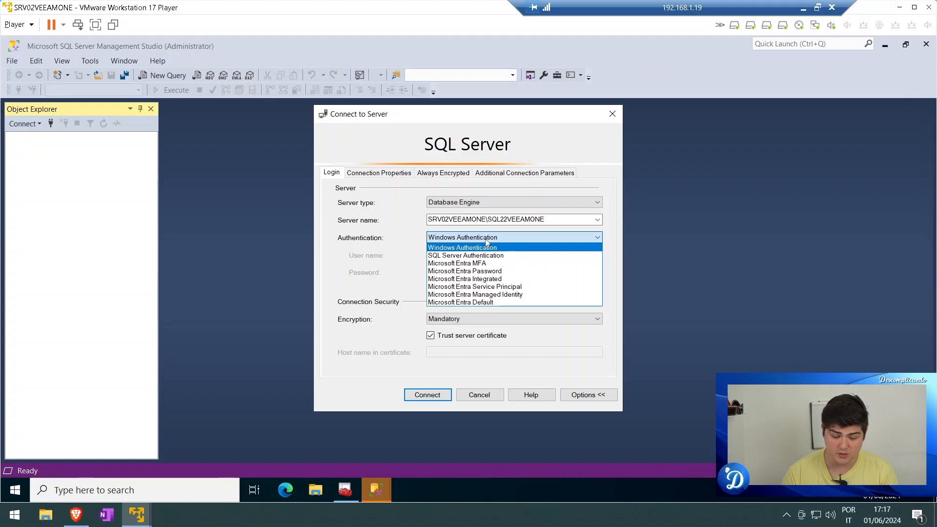
click(483, 272)
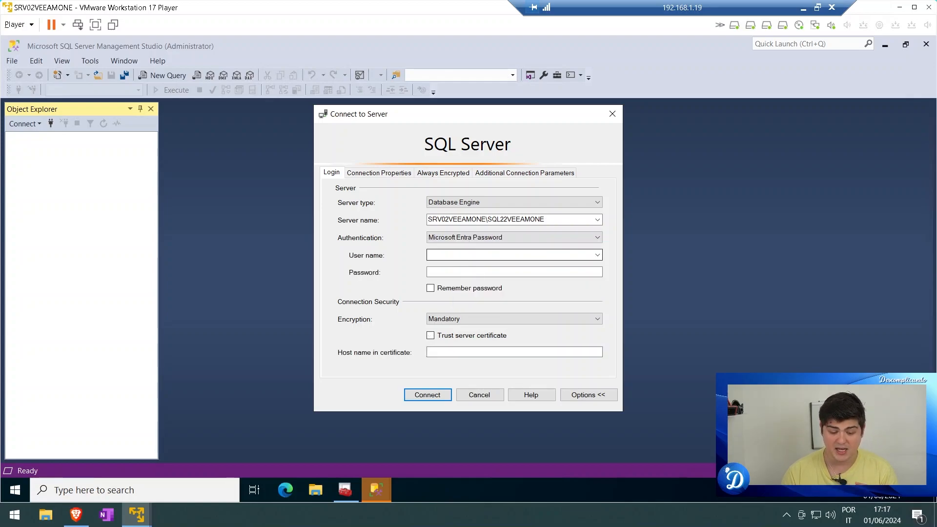
click(482, 254)
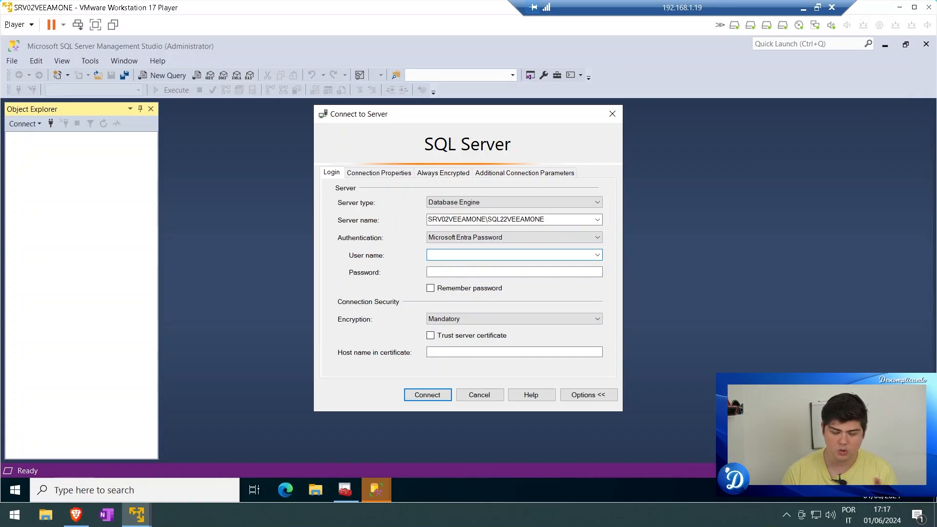
click(459, 238)
click(462, 249)
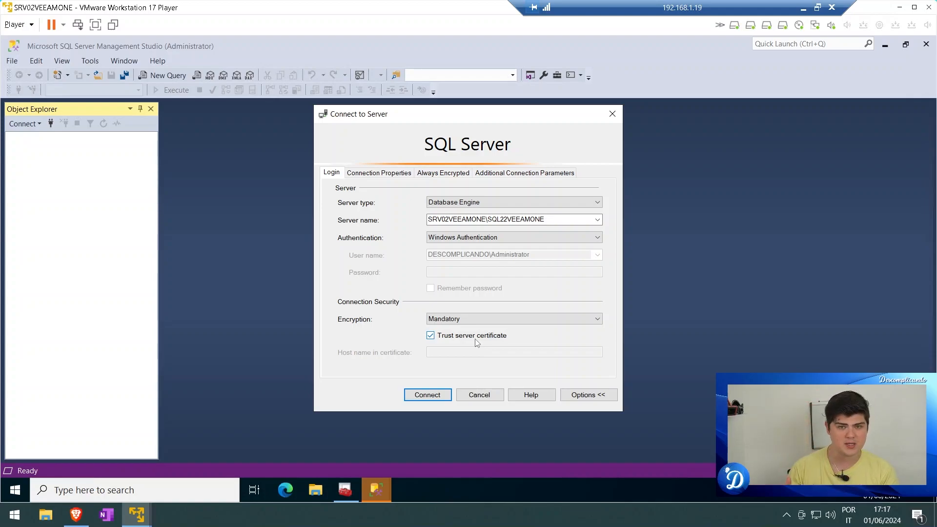
- Try to connect to SRV02VEEAMONE\SQL22VEEAMONE with the Trust server certificate option disabled
click(444, 336)
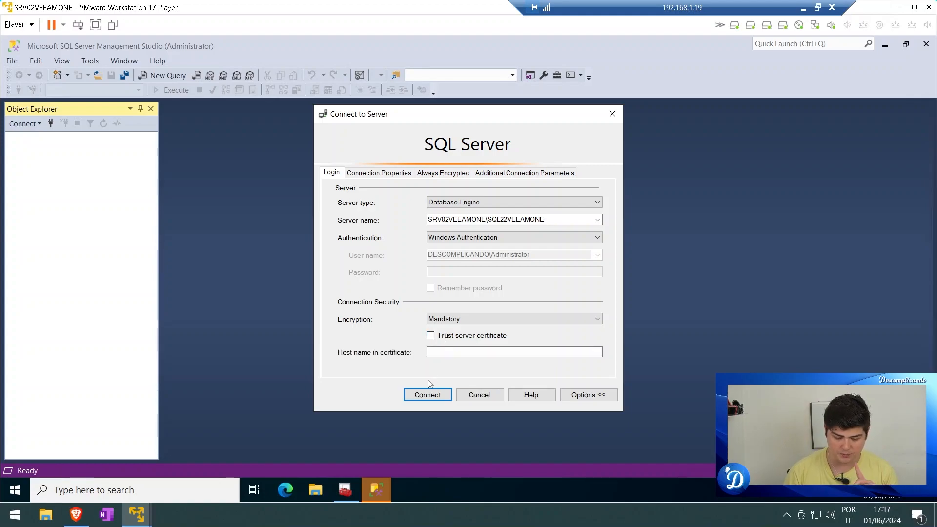
click(429, 394)
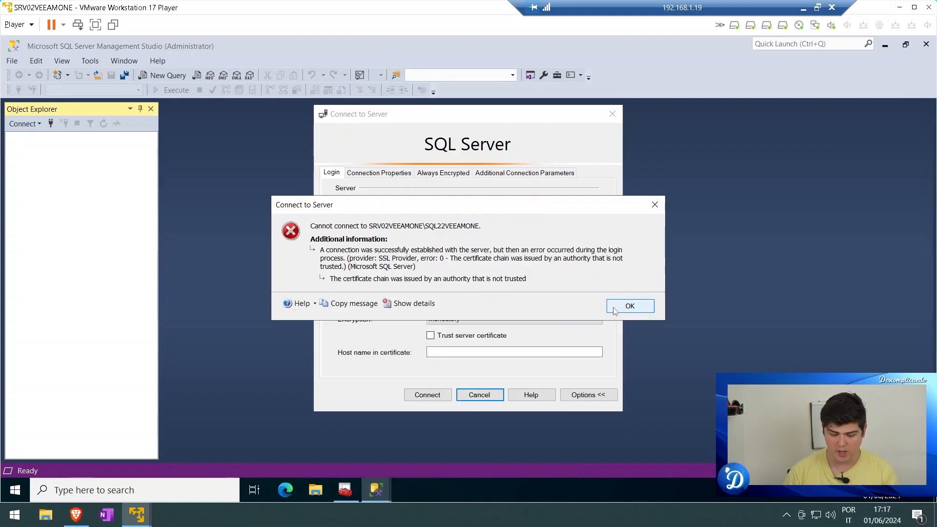
click(627, 318)
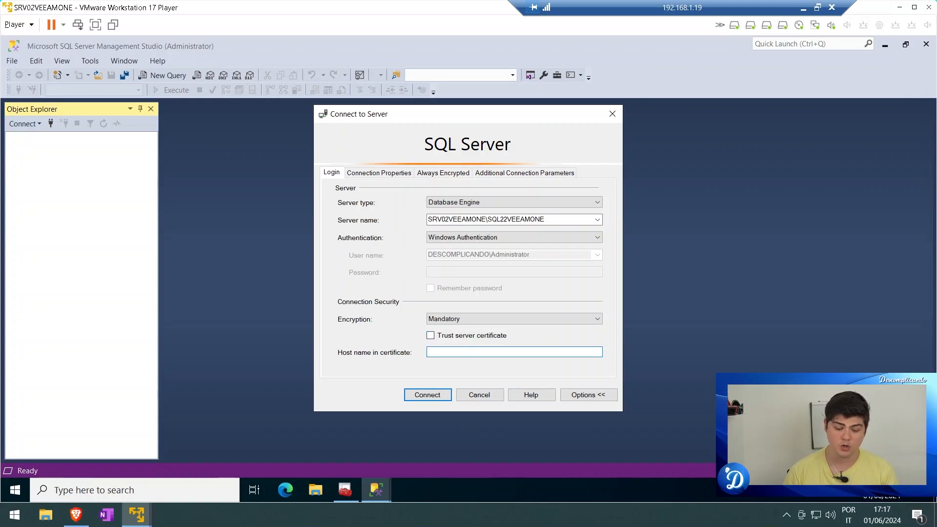
- Enable Trust server certificate and connect to SRV02VEEAMONE\SQL22VEEAMONE with Windows Authentication
click(430, 335)
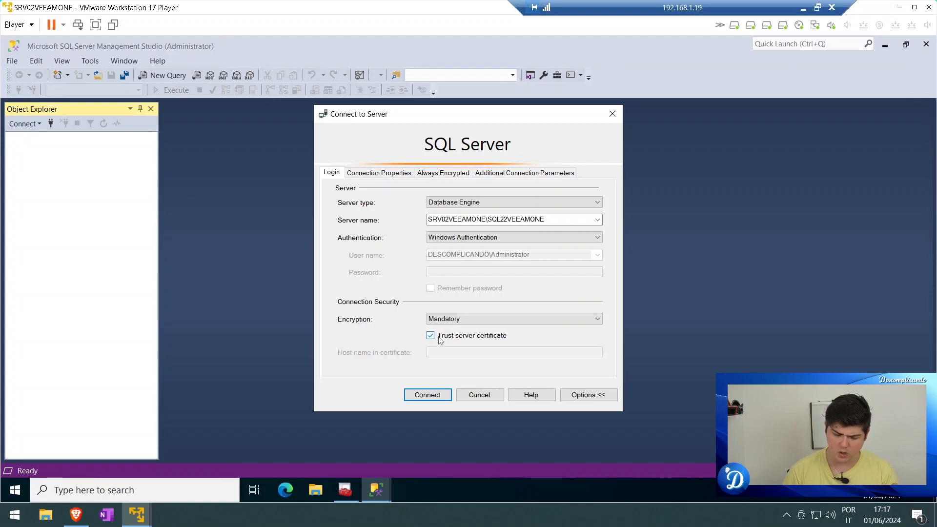
click(423, 395)
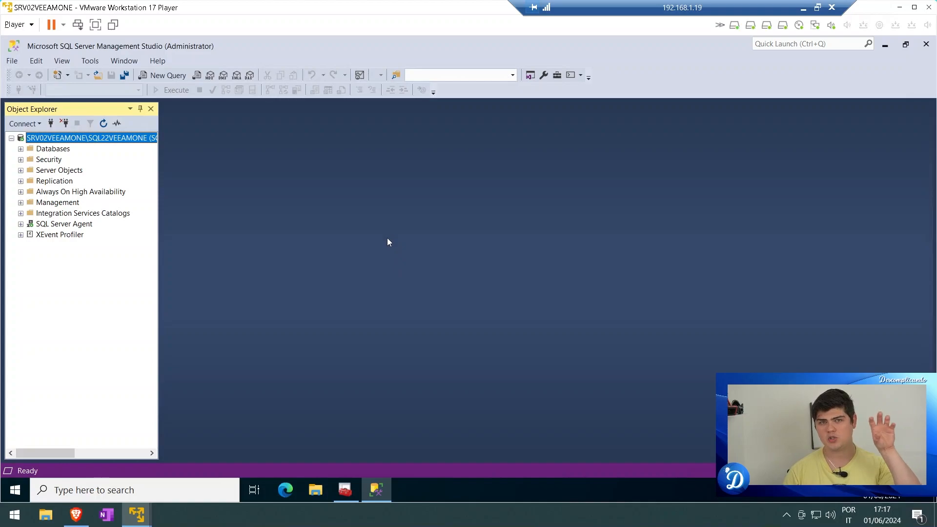
click(26, 123)
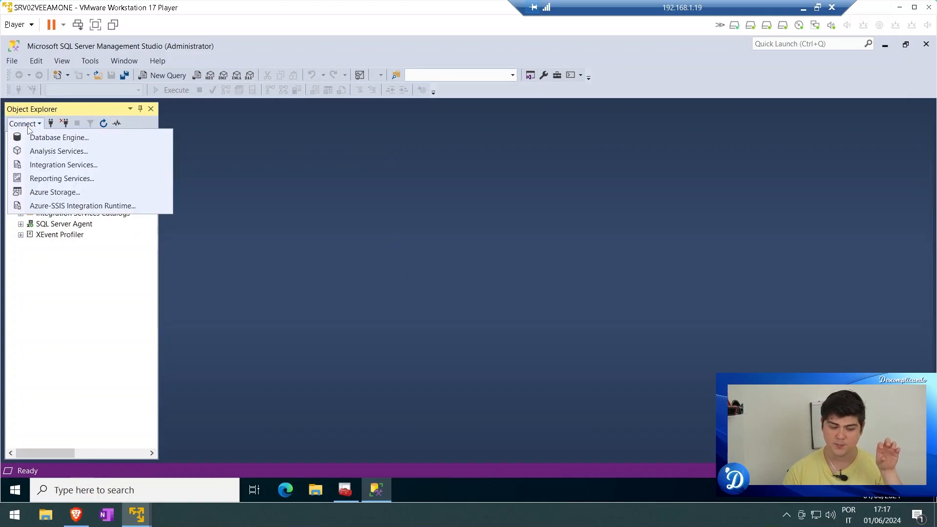
click(25, 125)
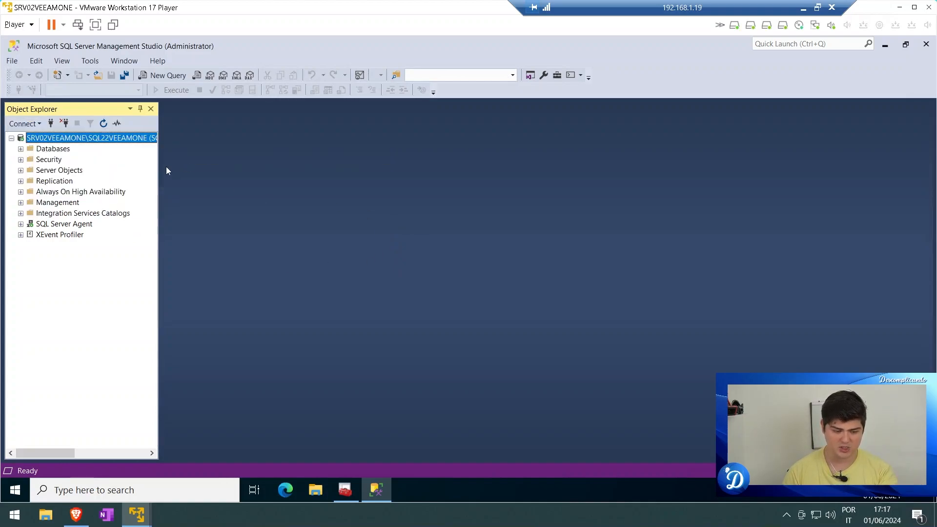
click(23, 126)
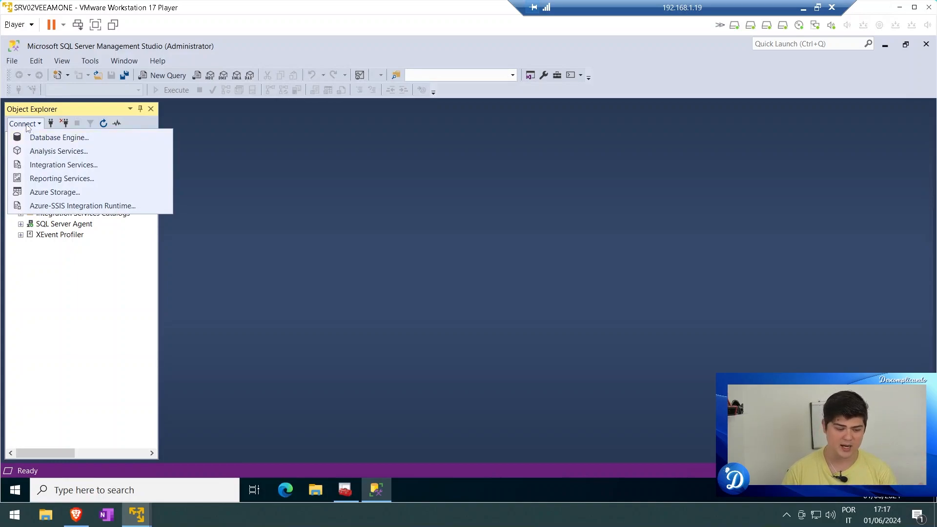
click(318, 164)
- Add a second Database Engine connection to SRV02VEEAMONE\SQL22VEEAMONE using SQL Server Authentication, entering the login sa and its password, and select the first server connection
click(20, 124)
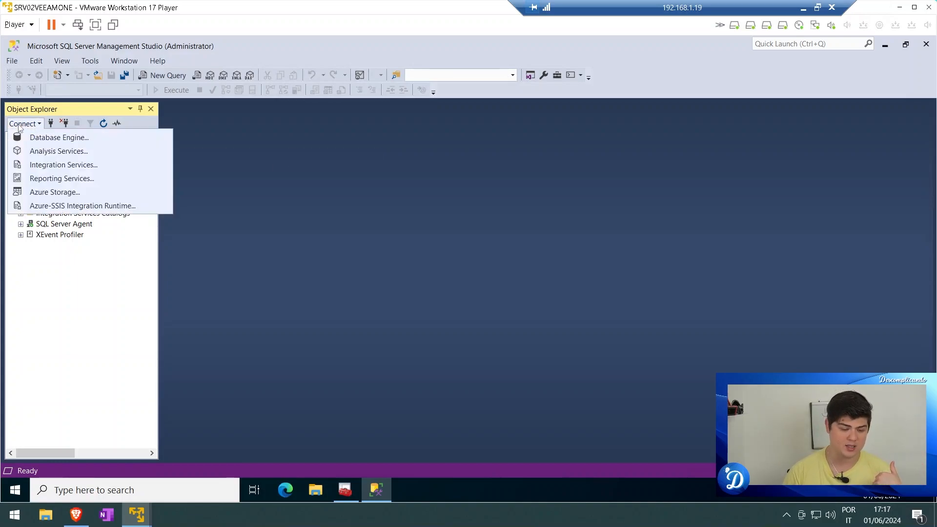
click(32, 139)
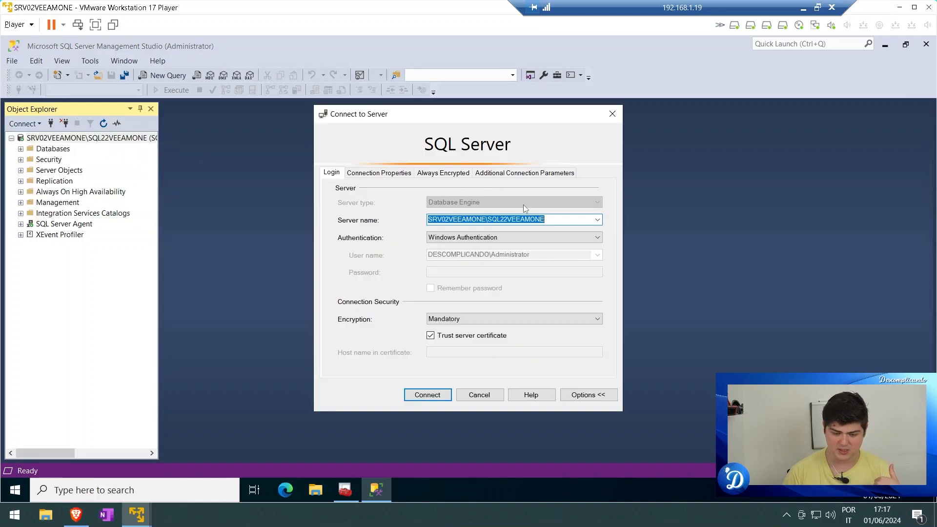
click(533, 236)
click(483, 253)
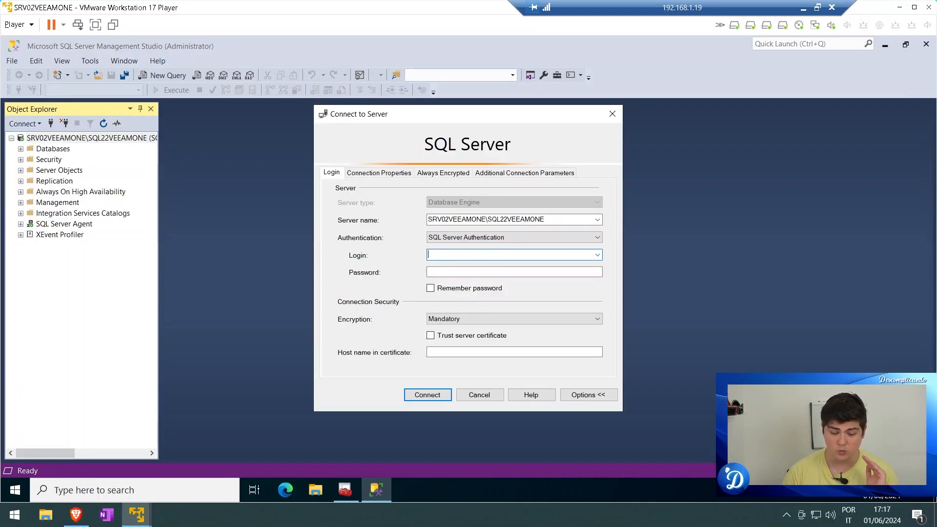
text(sa)
key(Tab)
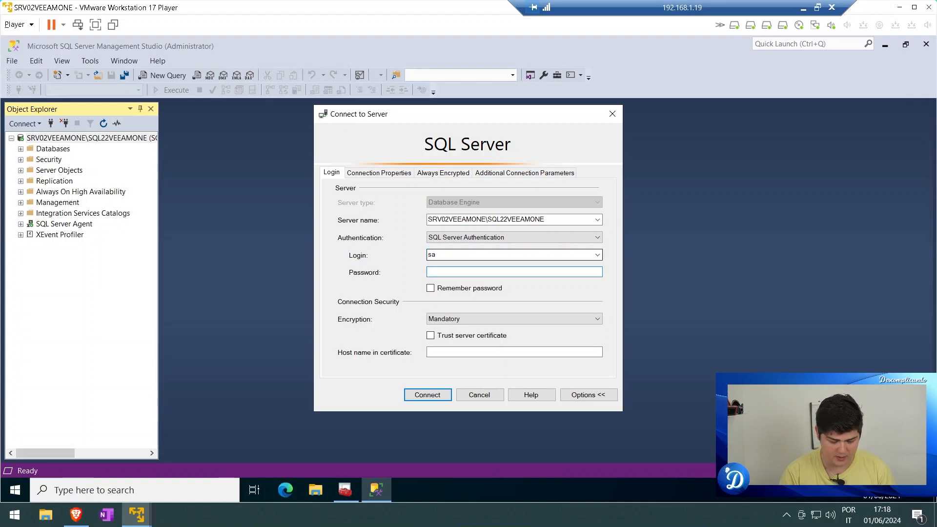
key(Caps_Lock)
text(********)
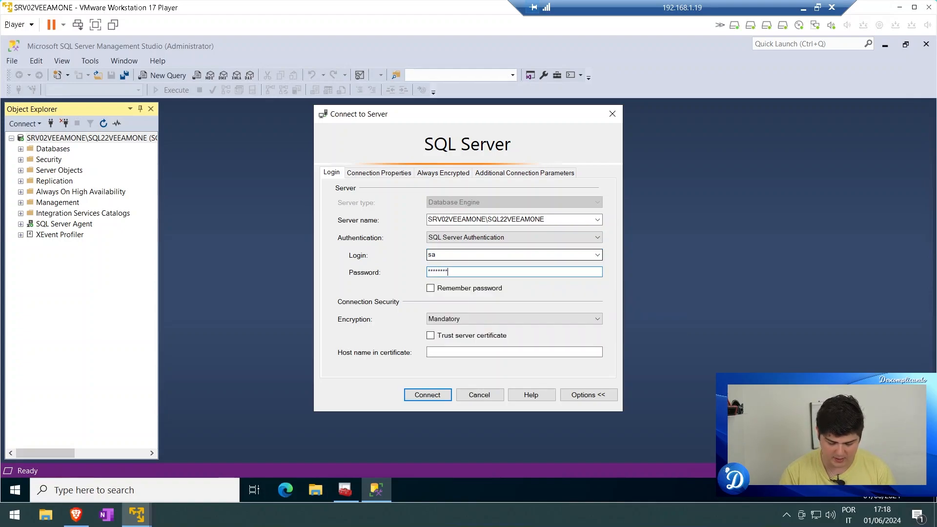
key(Return)
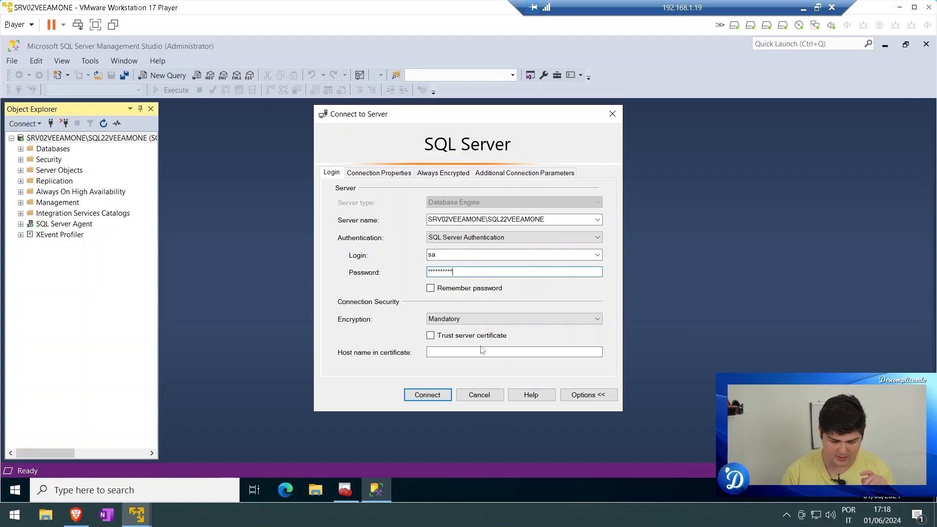
click(69, 138)
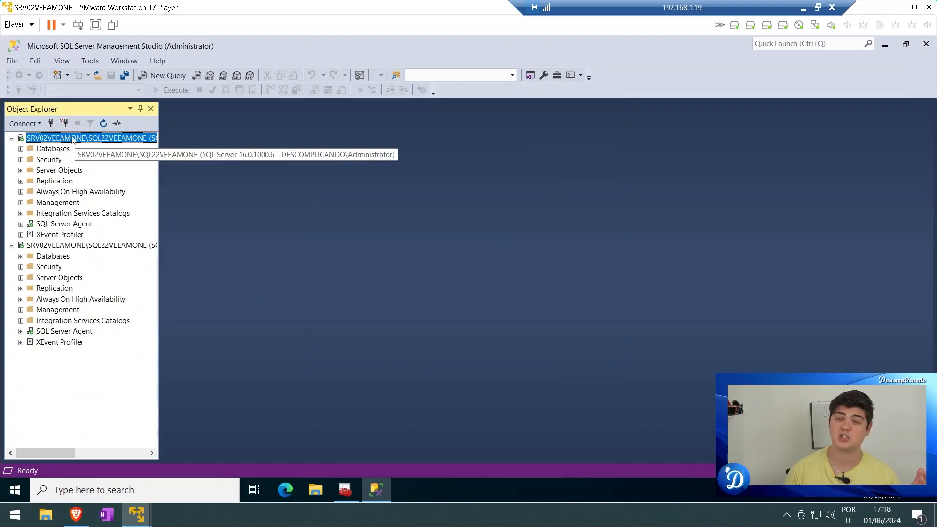
- Widen the Object Explorer pane to show more of the server connection names
drag(159, 149, 218, 148)
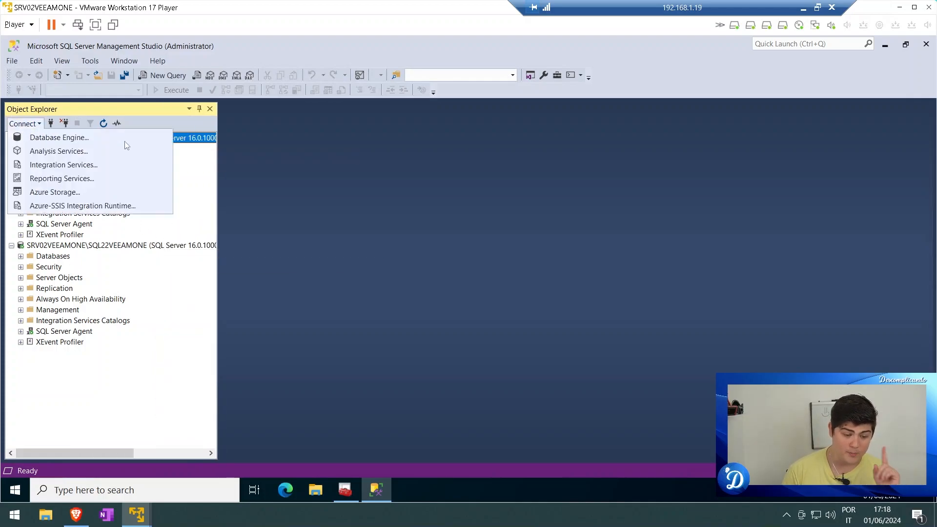
- Start a Database Engine connection to SRV02VEEAMONE\SQL22VEEAMONE,1433 with Windows Authentication, highlight the port number in the server name, and cancel the connection
click(21, 125)
click(49, 139)
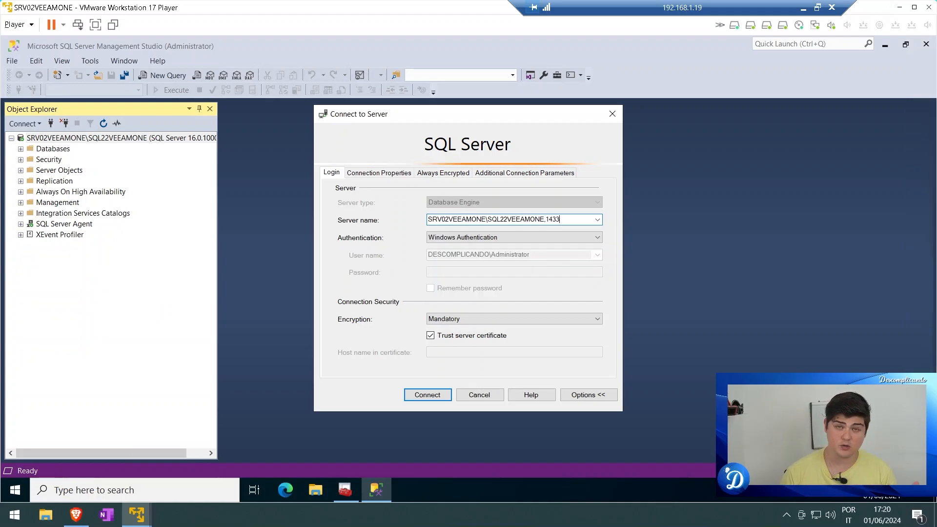
key(shift+Right)
key(shift+Right)
key(shift+Right)
key(shift+Right)
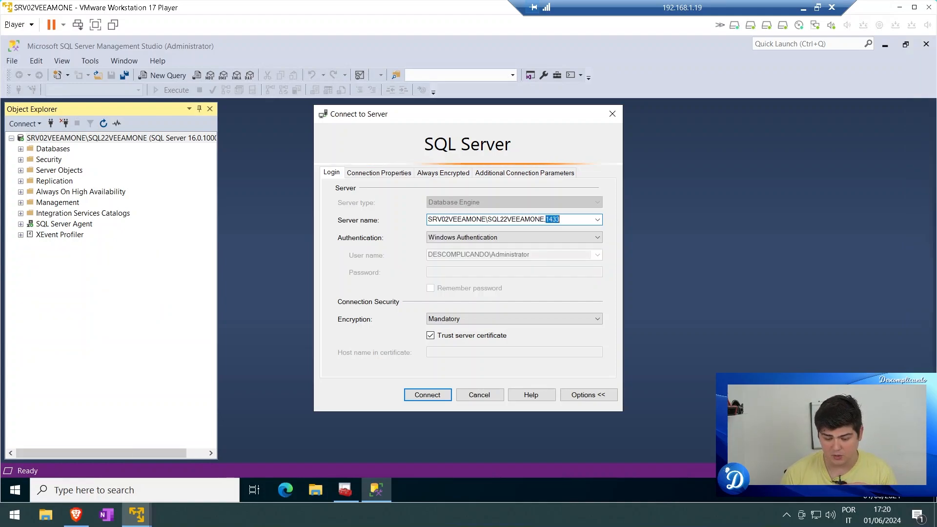
key(Right)
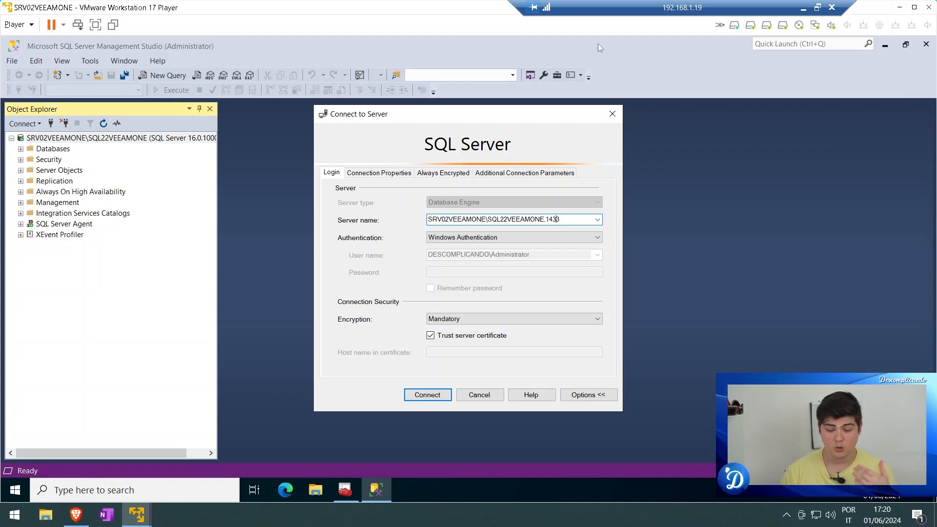
click(612, 113)
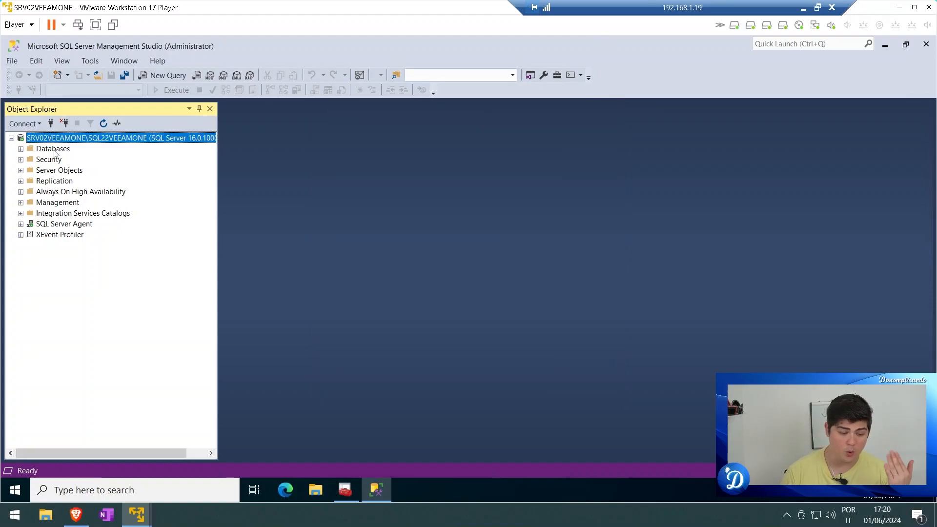
- Select the Databases folder of the connected SRV02VEEAMONE\SQL22VEEAMONE server
click(42, 149)
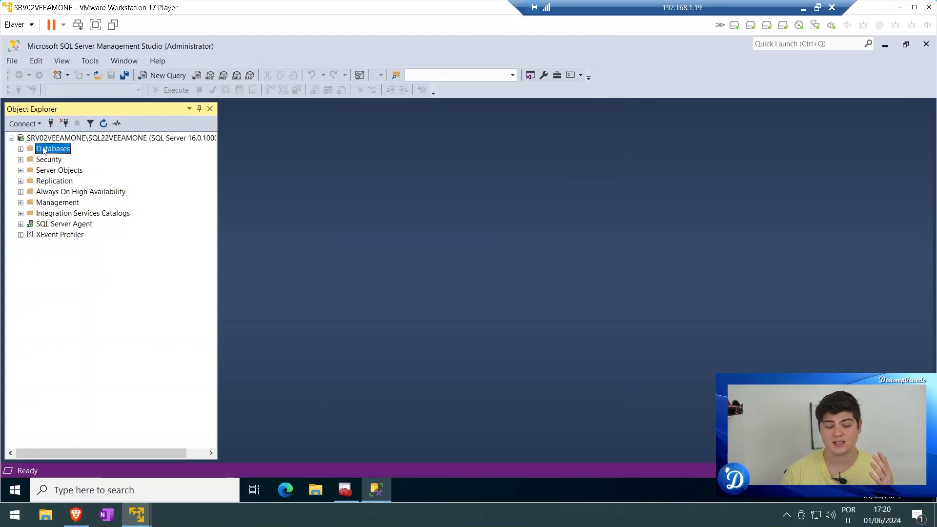